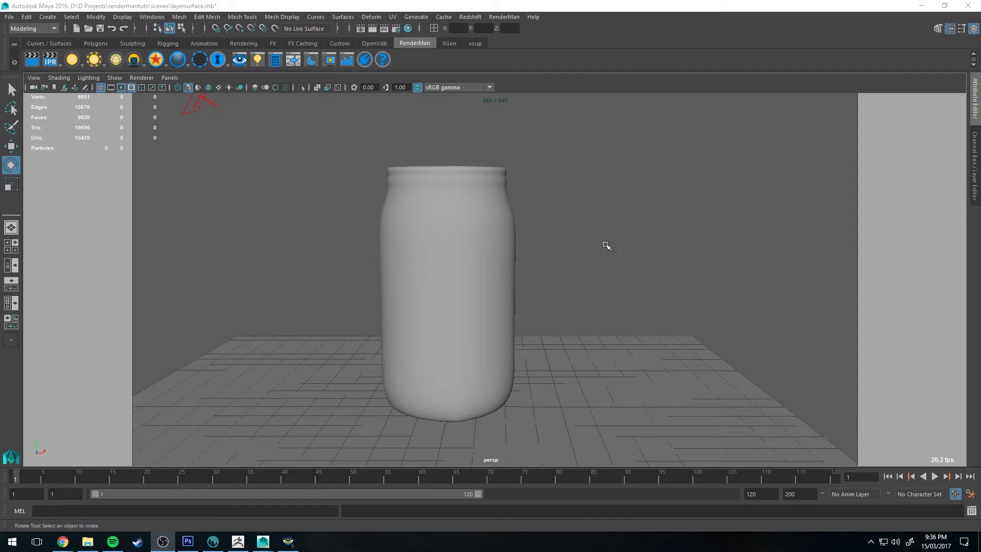
pyautogui.rightClick(161, 61)
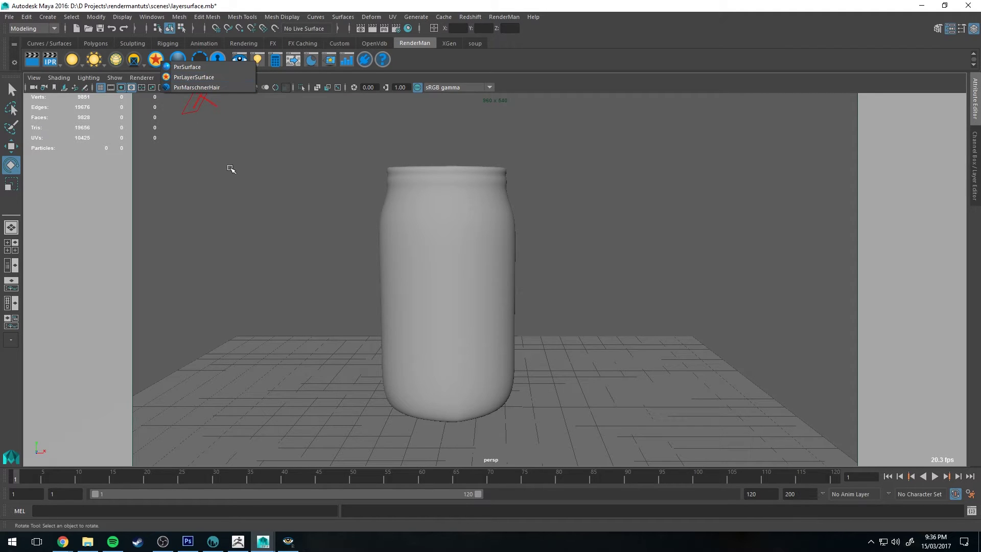
pyautogui.click(231, 168)
pyautogui.rightClick(156, 59)
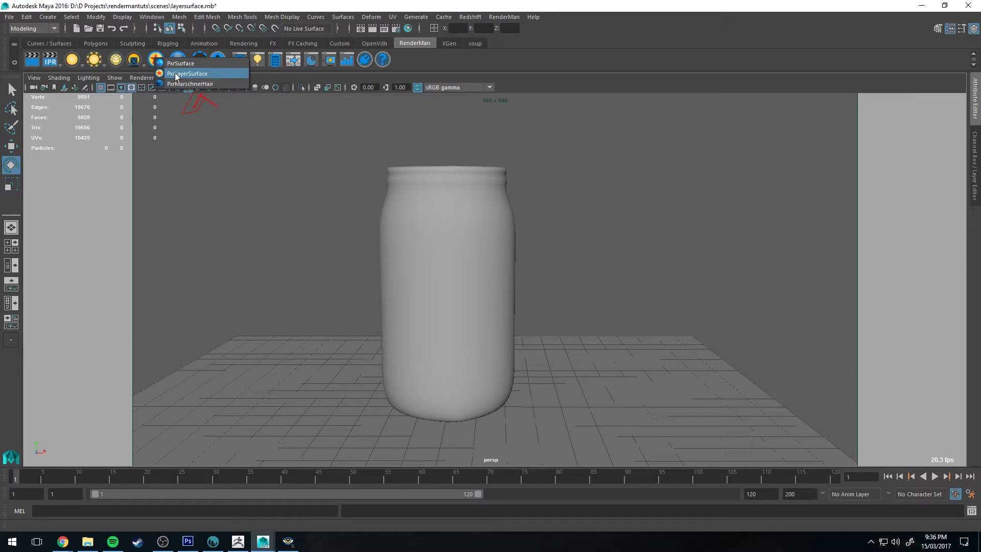
pyautogui.click(292, 198)
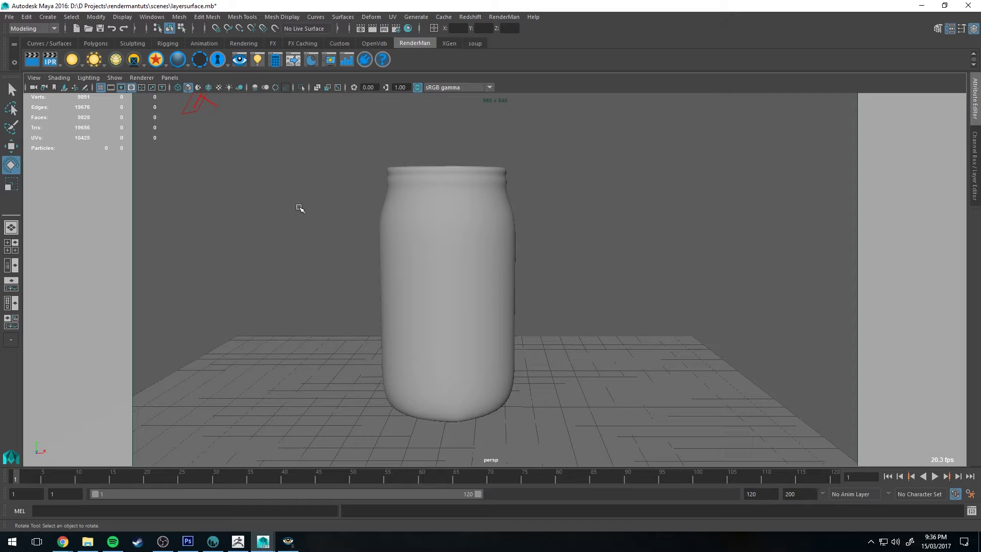
pyautogui.rightClick(156, 57)
pyautogui.click(234, 153)
pyautogui.click(498, 221)
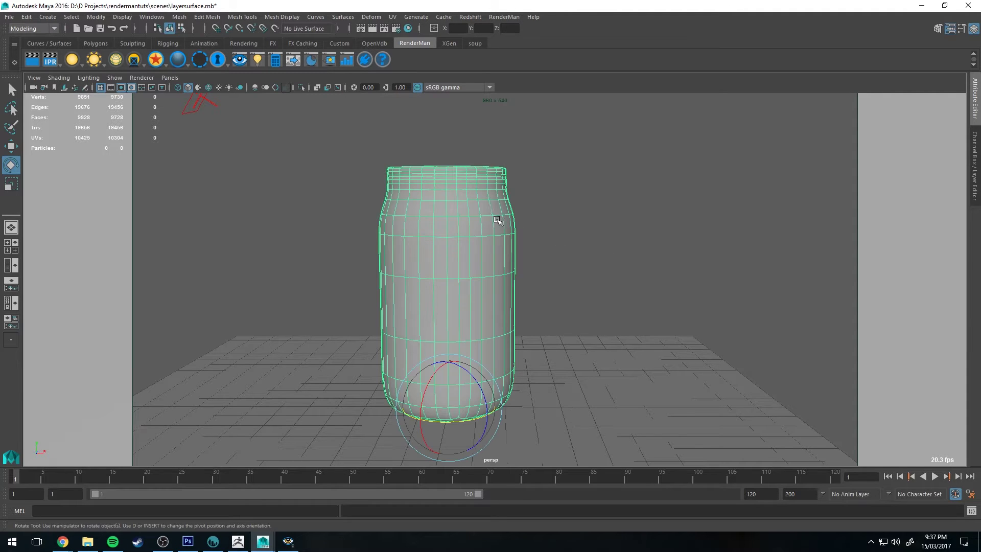
pyautogui.click(649, 203)
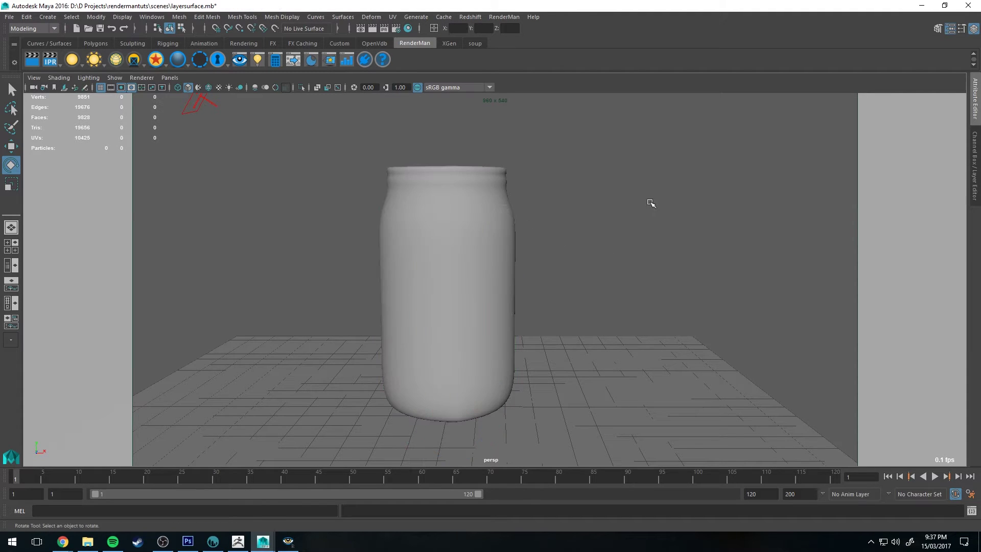
# - Assign a new PxrLayerSurface material to the jar
pyautogui.click(489, 207)
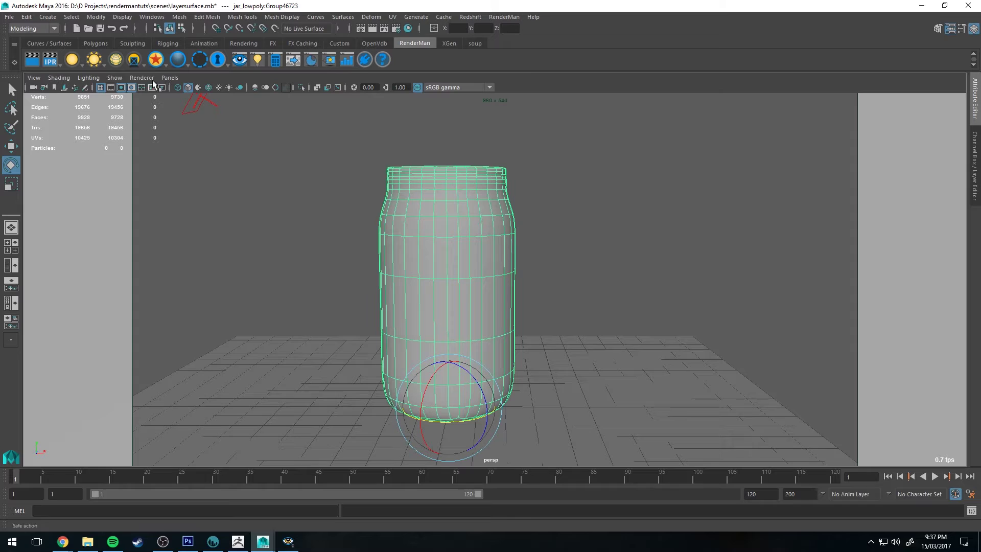
pyautogui.rightClick(155, 61)
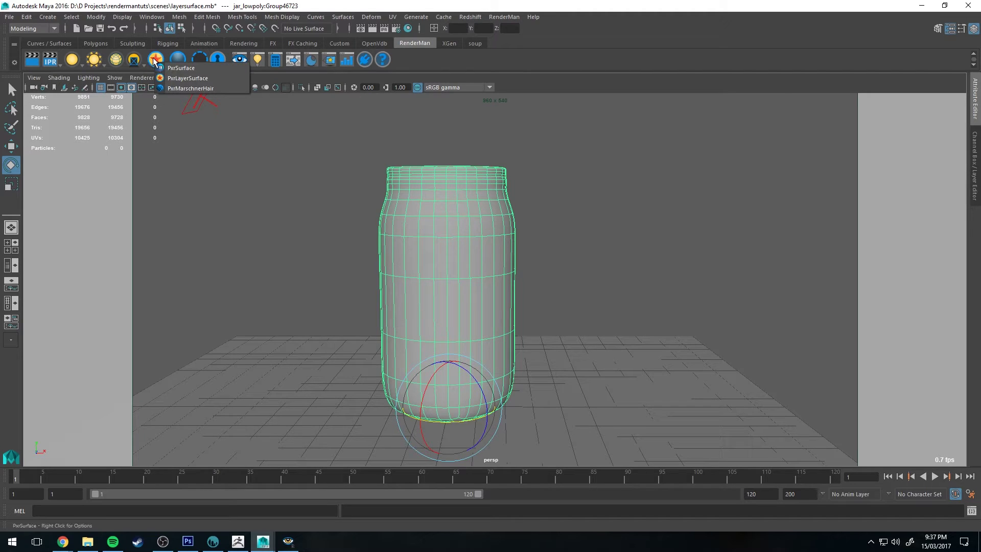
pyautogui.click(200, 78)
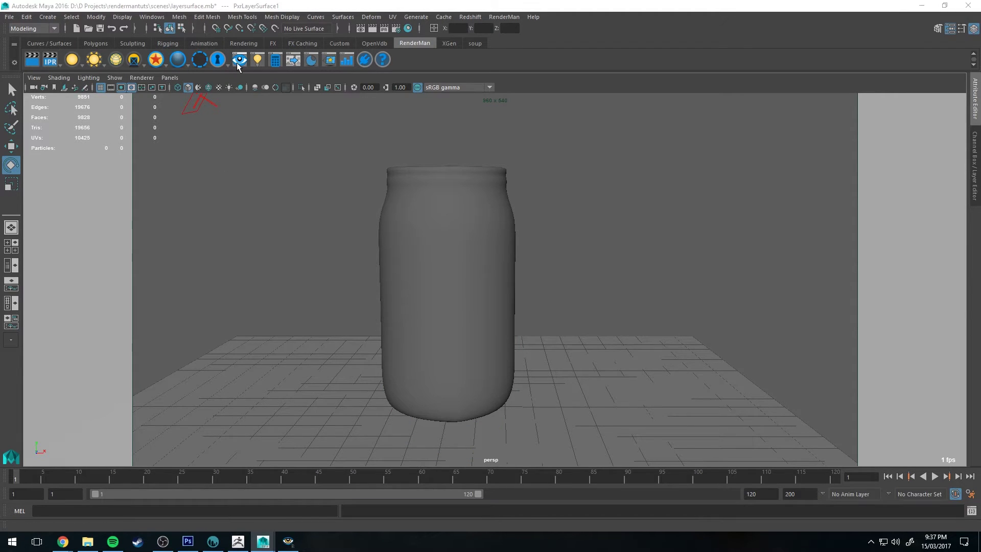
# - Open the Hypershade with the jar's layered material graphed and remove the PxrRectLightShape1 node from the graph
pyautogui.moveTo(0, 6); pyautogui.dragTo(505, 1)
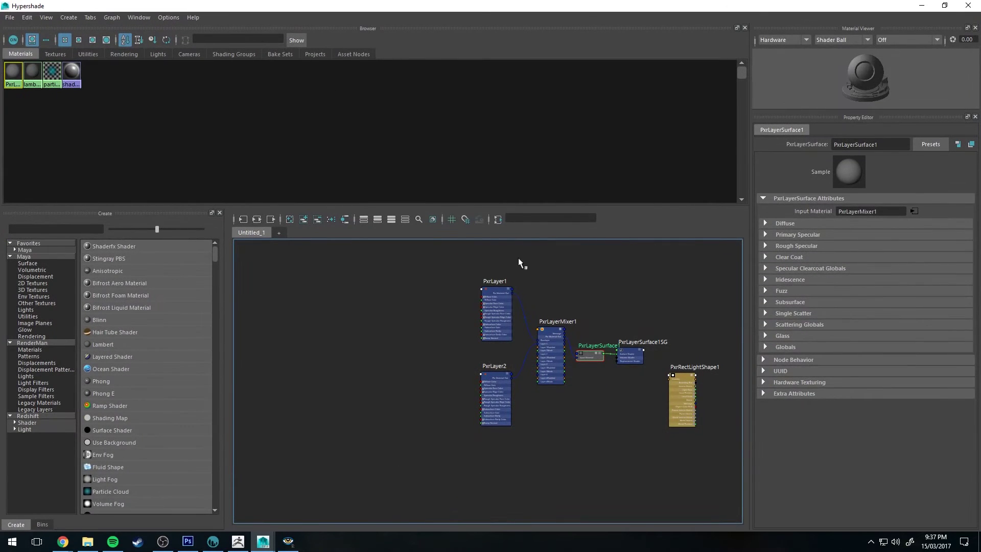
pyautogui.keyDown('alt'); pyautogui.moveTo(606, 302); pyautogui.dragTo(480, 300, button='middle'); pyautogui.keyUp('alt')
pyautogui.scroll(2, 480, 303)
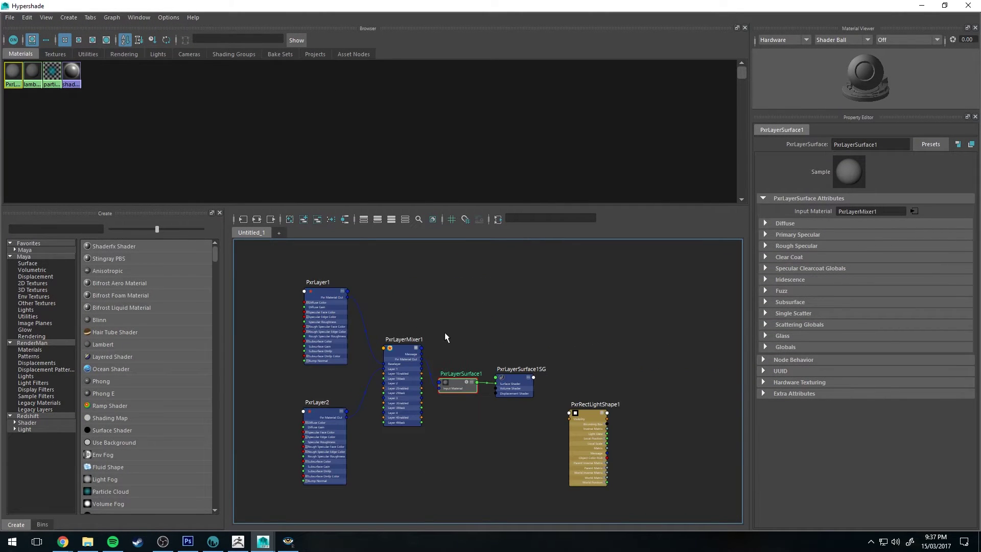
pyautogui.click(575, 415)
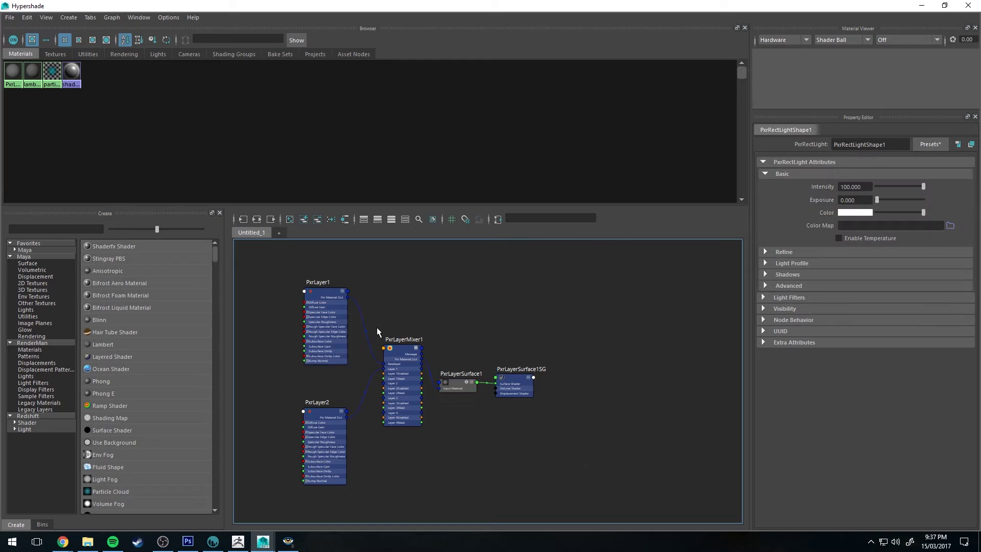
pyautogui.scroll(2, 376, 333)
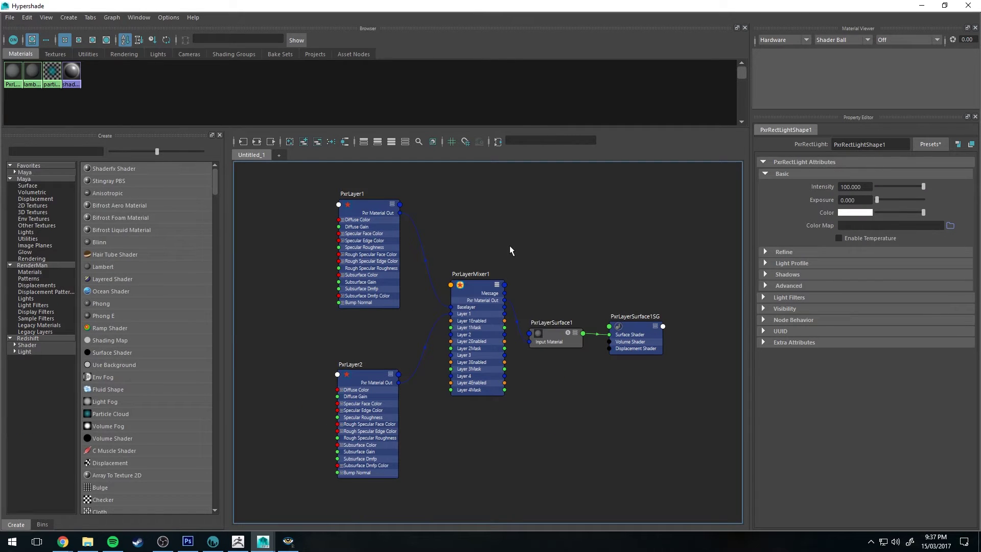
# - Examine the PxrLayerSurface1, PxrLayerMixer1, PxrLayer1 and PxrLayer2 nodes and their attributes
pyautogui.click(553, 329)
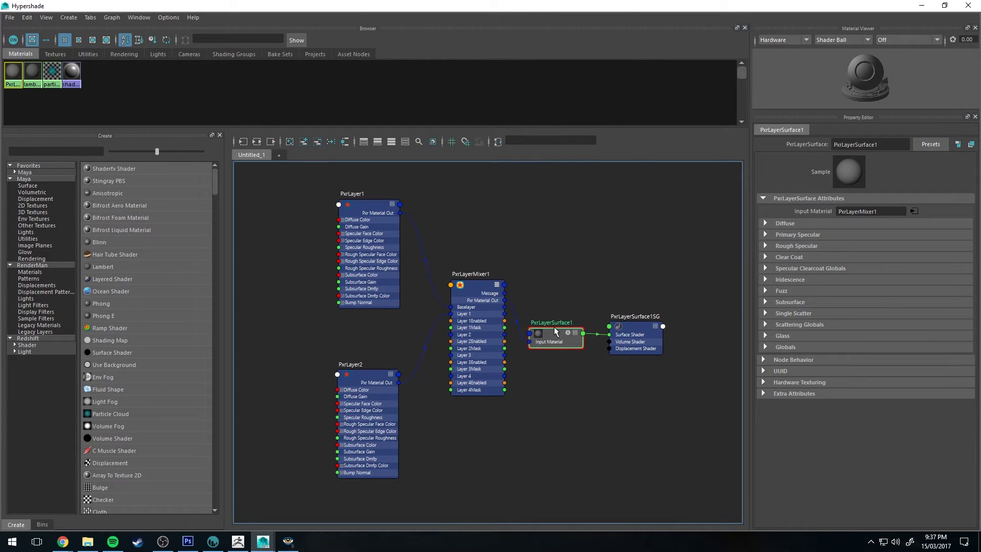
pyautogui.click(472, 284)
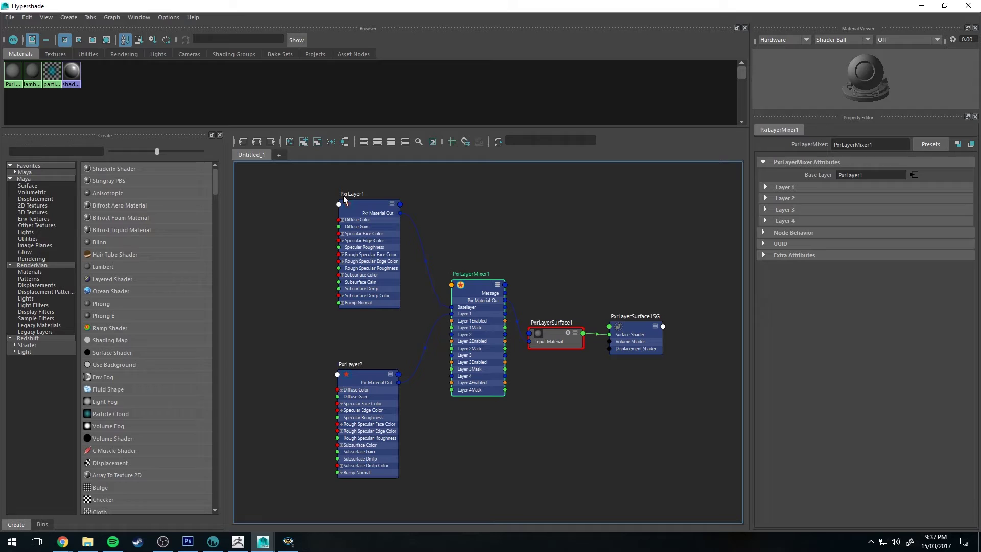
pyautogui.click(363, 204)
pyautogui.click(371, 379)
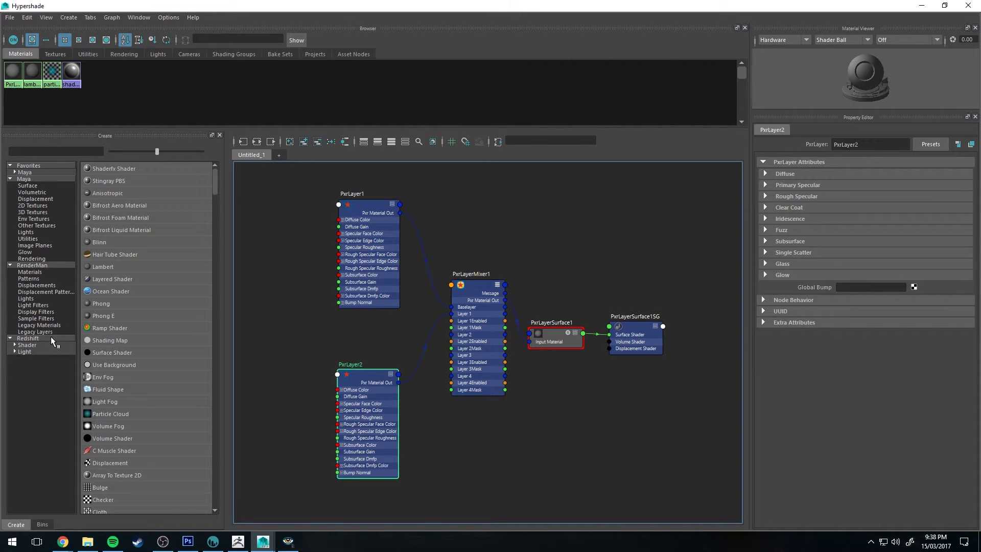
# - Search the RenderMan nodes for "pxrlayer", create a third PxrLayer node and place it below PxrLayer2
pyautogui.click(32, 265)
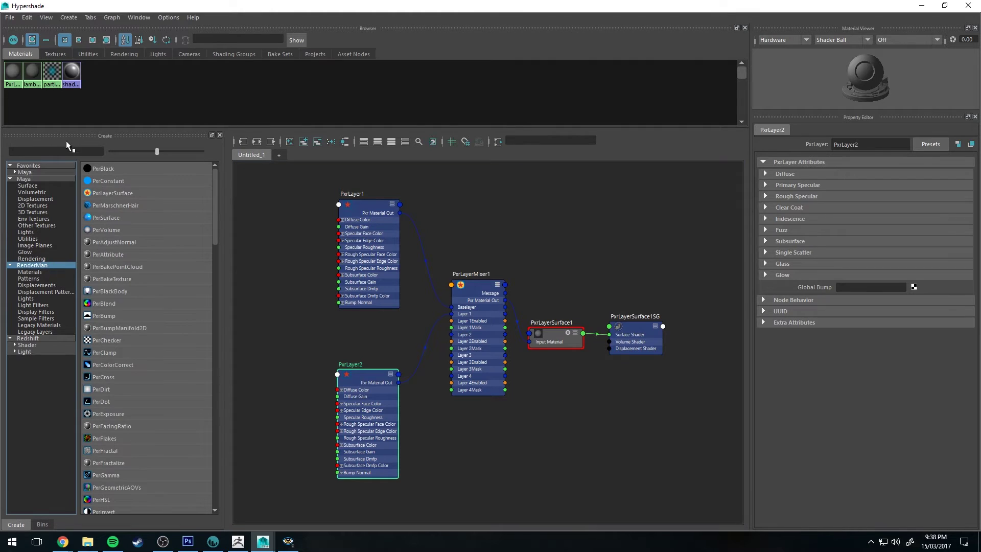
pyautogui.click(70, 147)
pyautogui.write('pxr')
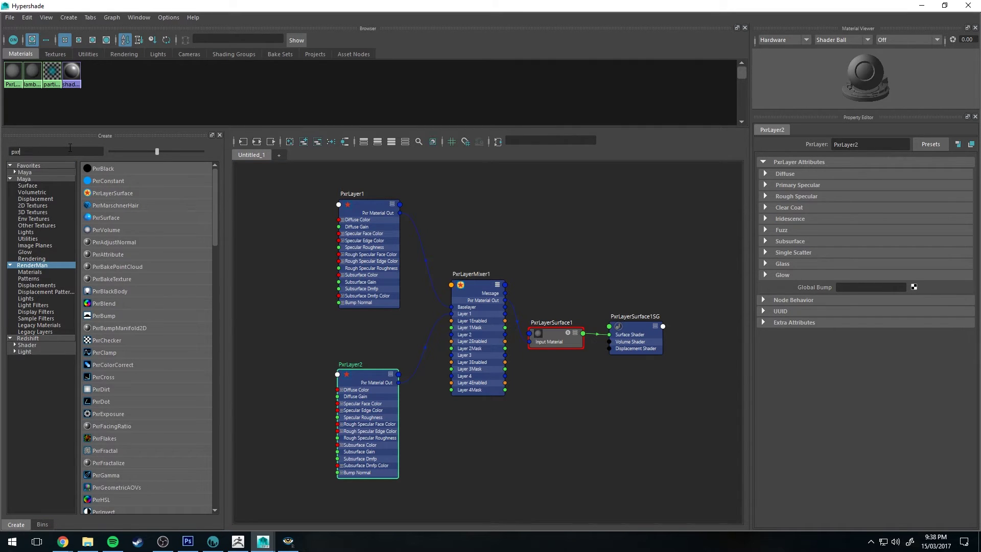
pyautogui.write('layer')
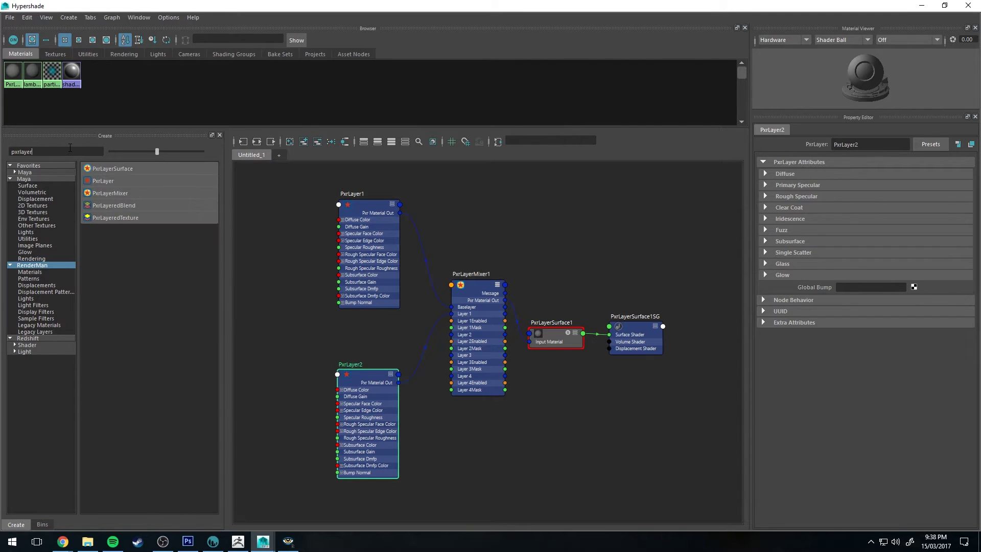
pyautogui.click(106, 181)
pyautogui.scroll(-2, 511, 373)
pyautogui.scroll(-2, 511, 373)
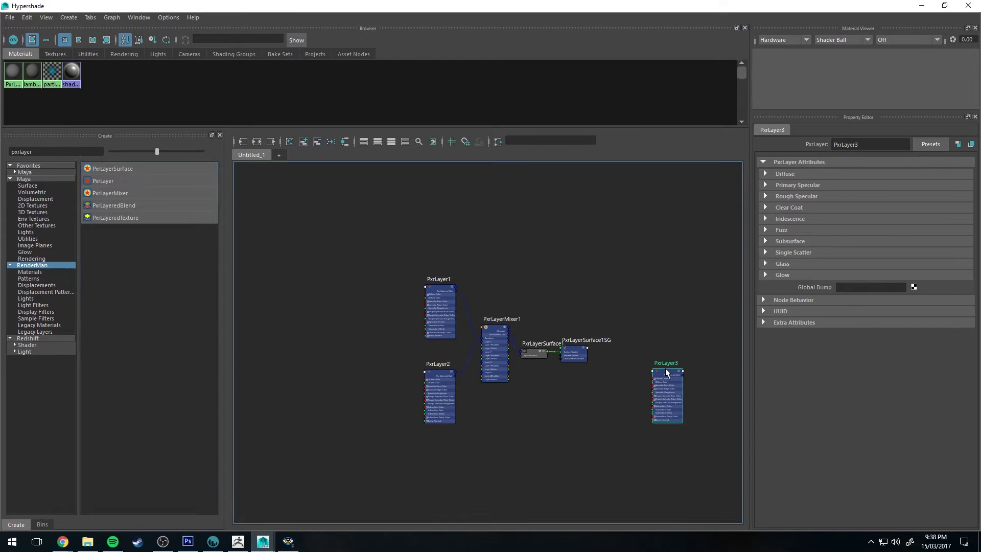
pyautogui.moveTo(665, 368); pyautogui.dragTo(438, 444)
pyautogui.keyDown('alt'); pyautogui.moveTo(577, 341); pyautogui.dragTo(570, 305, button='middle'); pyautogui.keyUp('alt')
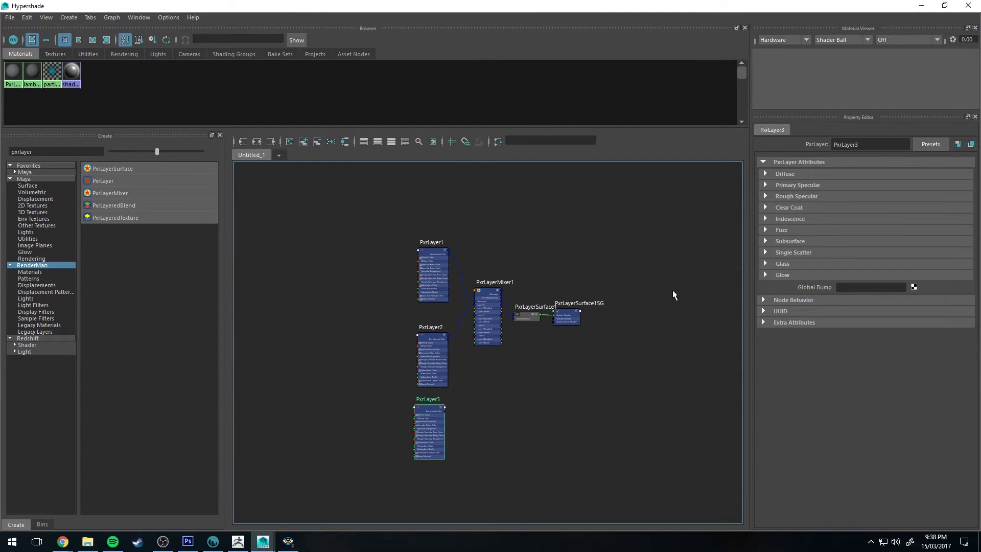
# - Connect the third PxrLayer node's material output to the mixer's Layer 2 input, and delete that node again
pyautogui.scroll(3, 526, 300)
pyautogui.keyDown('alt'); pyautogui.moveTo(431, 412); pyautogui.dragTo(521, 299, button='middle'); pyautogui.keyUp('alt')
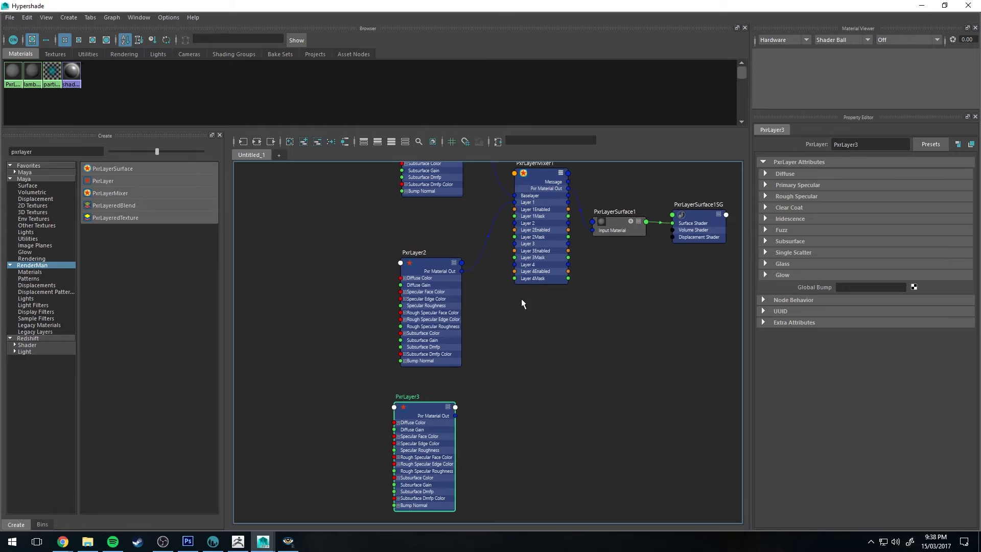
pyautogui.keyDown('alt'); pyautogui.moveTo(464, 401); pyautogui.dragTo(453, 440, button='middle'); pyautogui.keyUp('alt')
pyautogui.moveTo(444, 457); pyautogui.dragTo(504, 263)
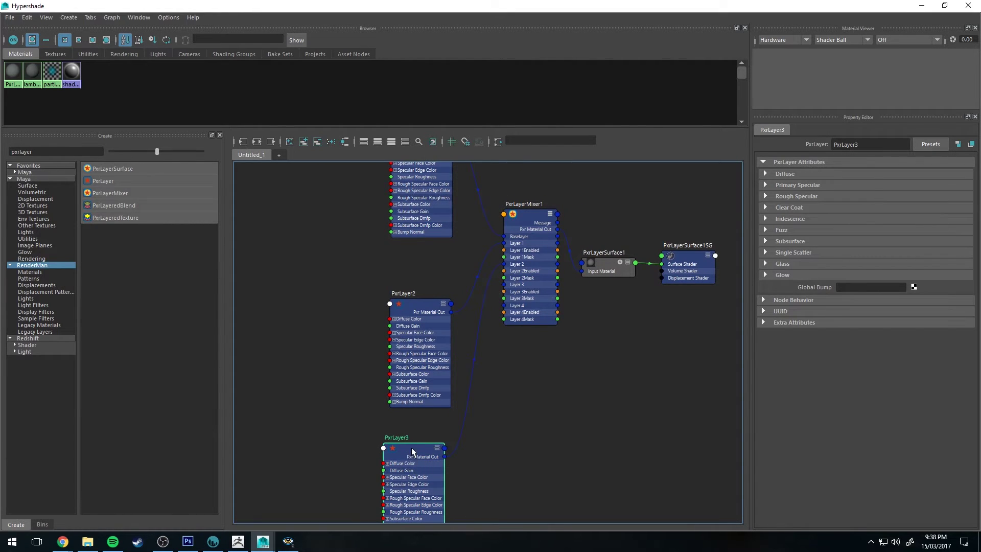
pyautogui.press('Delete')
pyautogui.press('a')
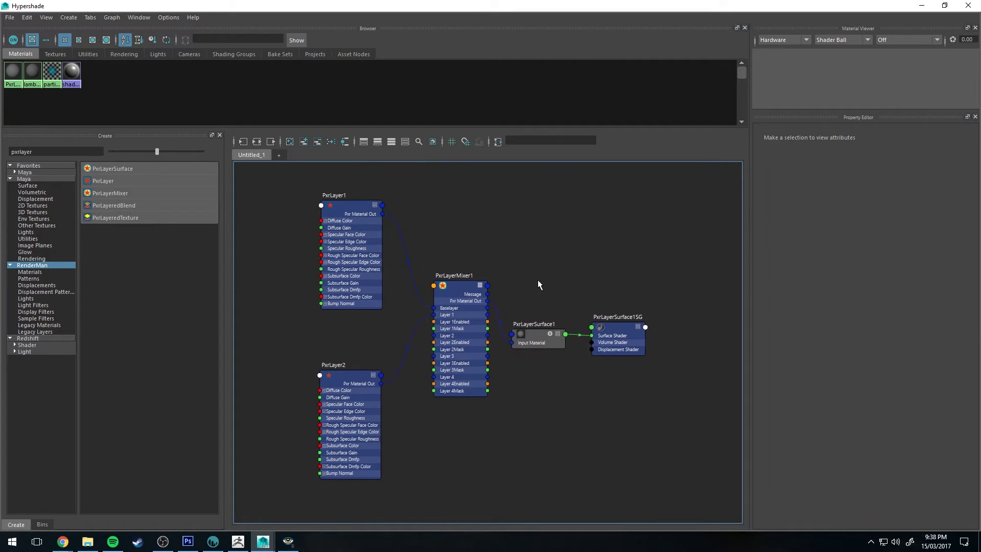
# - Examine PxrLayerMixer1's Layer 1 settings and how the base layer and Layer 1 are connected to it
pyautogui.click(460, 284)
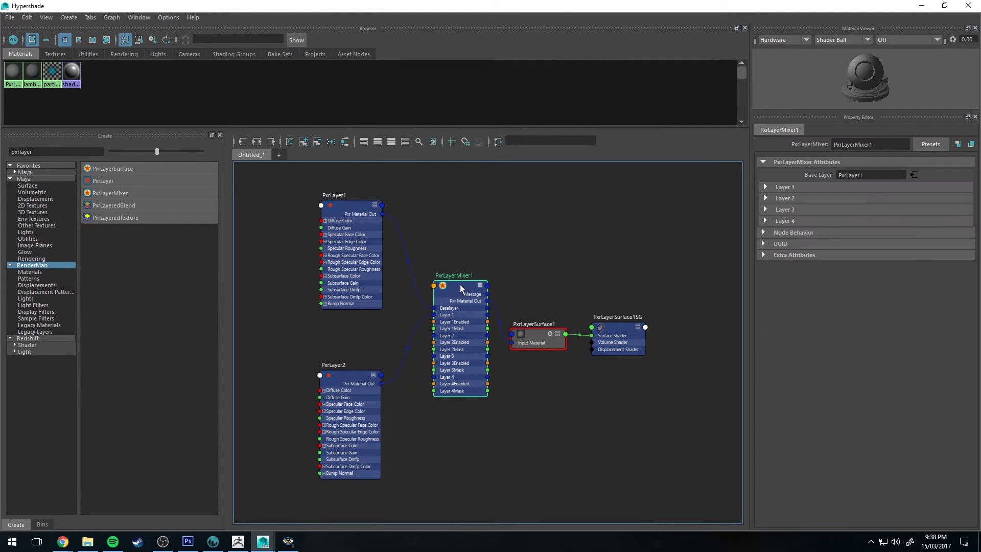
pyautogui.click(766, 187)
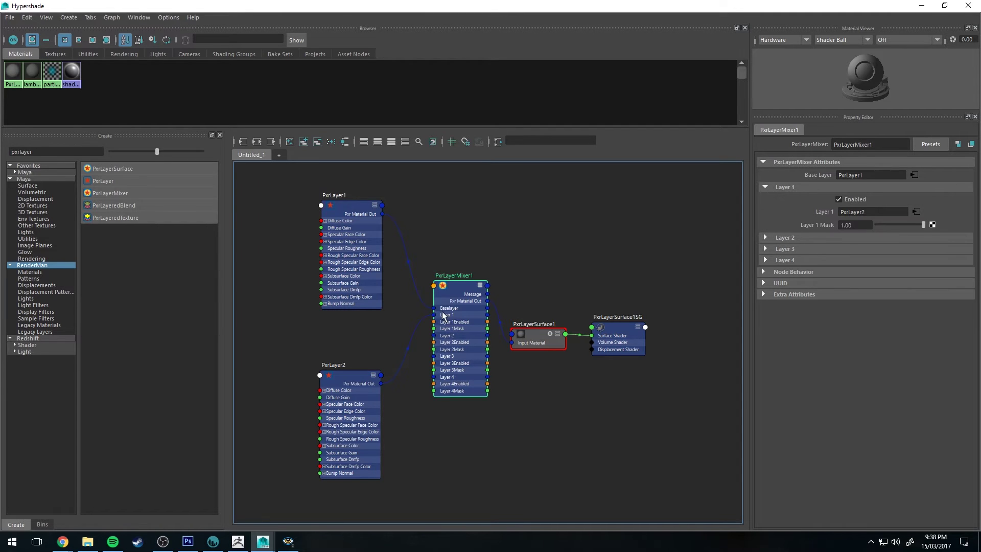
pyautogui.scroll(2, 471, 308)
pyautogui.scroll(2, 471, 308)
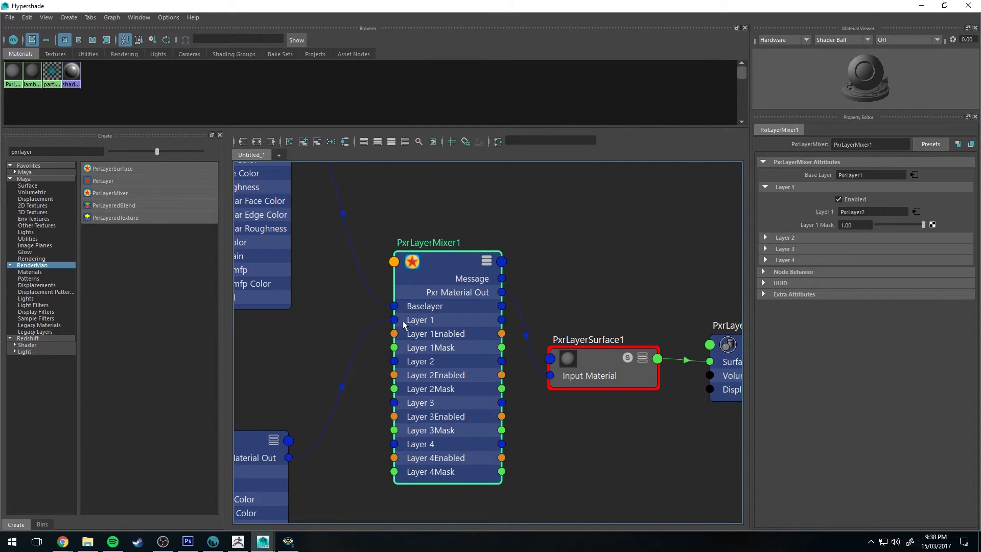
pyautogui.keyDown('alt'); pyautogui.moveTo(392, 226); pyautogui.dragTo(436, 225, button='middle'); pyautogui.keyUp('alt')
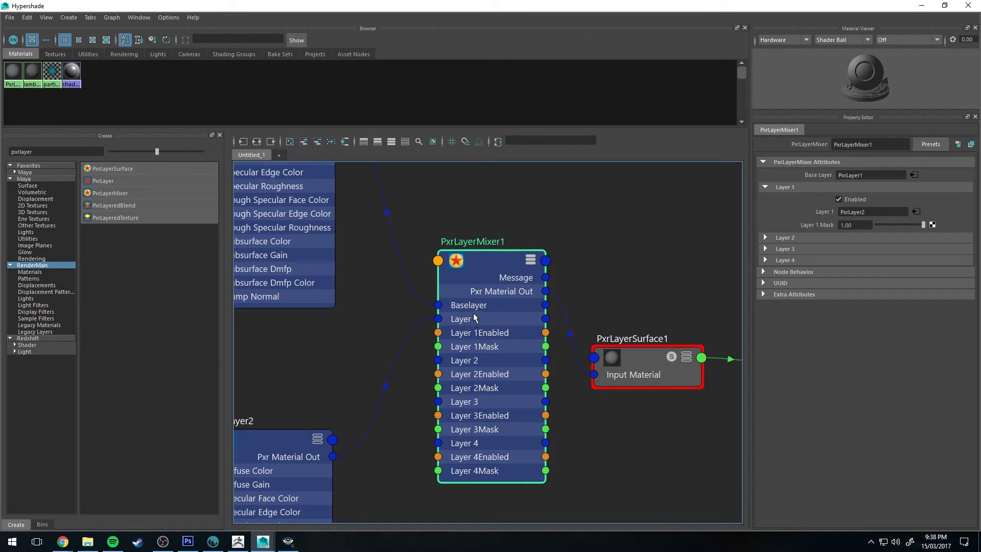
pyautogui.press('a')
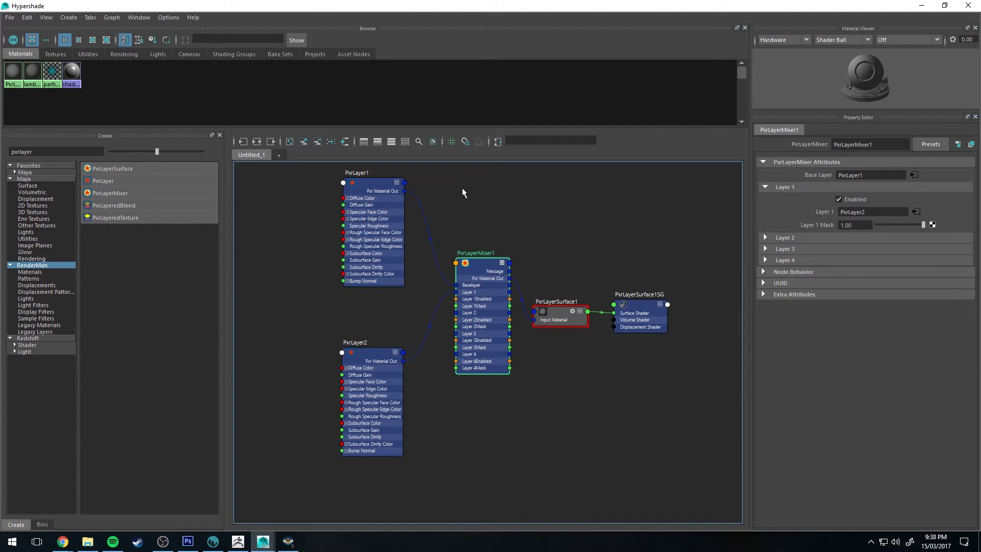
pyautogui.keyDown('alt'); pyautogui.moveTo(462, 188); pyautogui.dragTo(467, 206, button='middle'); pyautogui.keyUp('alt')
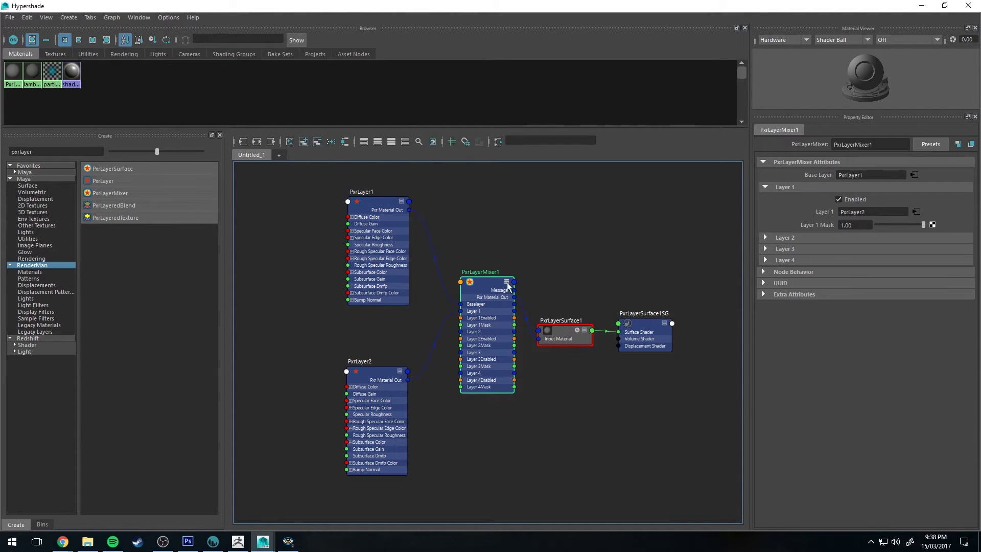
pyautogui.click(845, 201)
# - Disable the Diffuse component of the base layer PxrLayer1
pyautogui.click(366, 204)
pyautogui.click(789, 263)
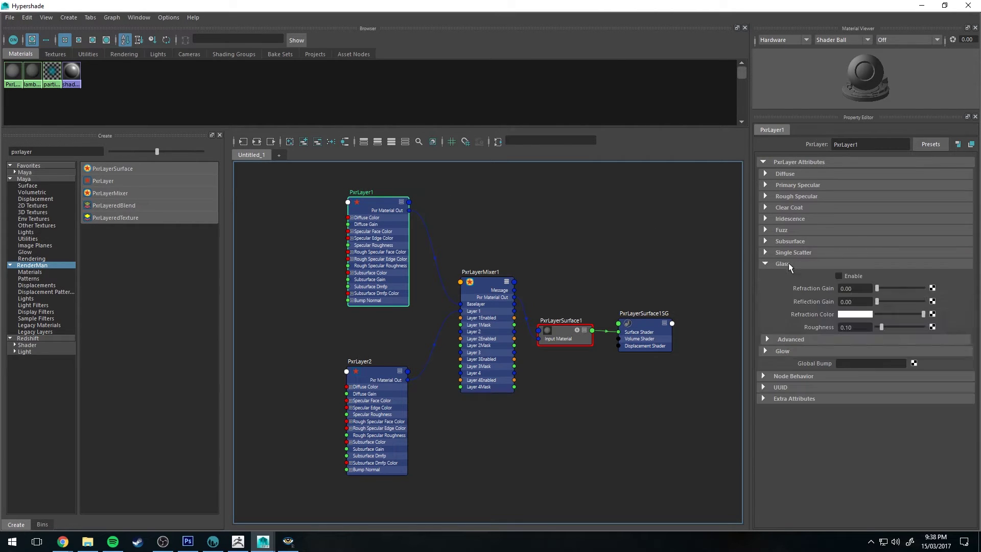
pyautogui.click(779, 174)
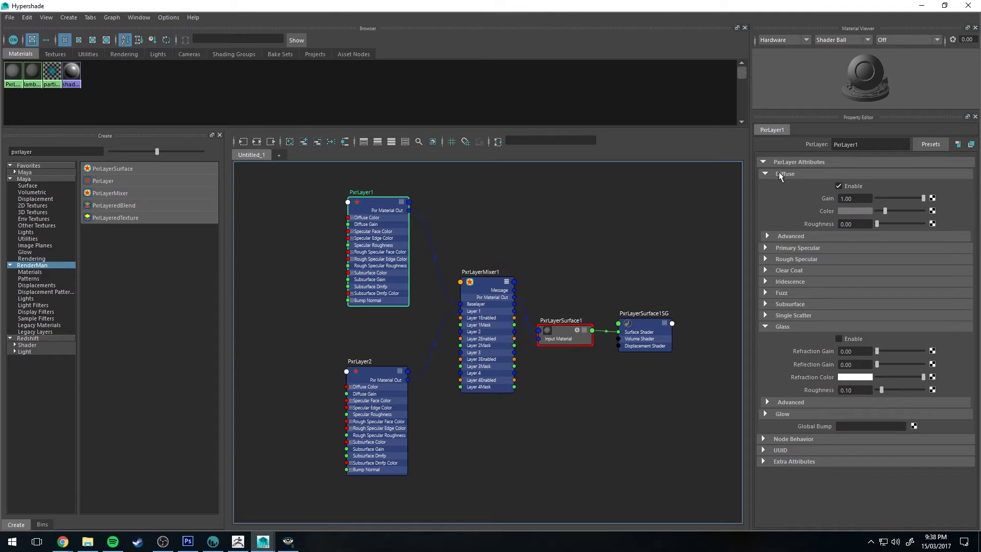
pyautogui.click(841, 186)
pyautogui.click(777, 174)
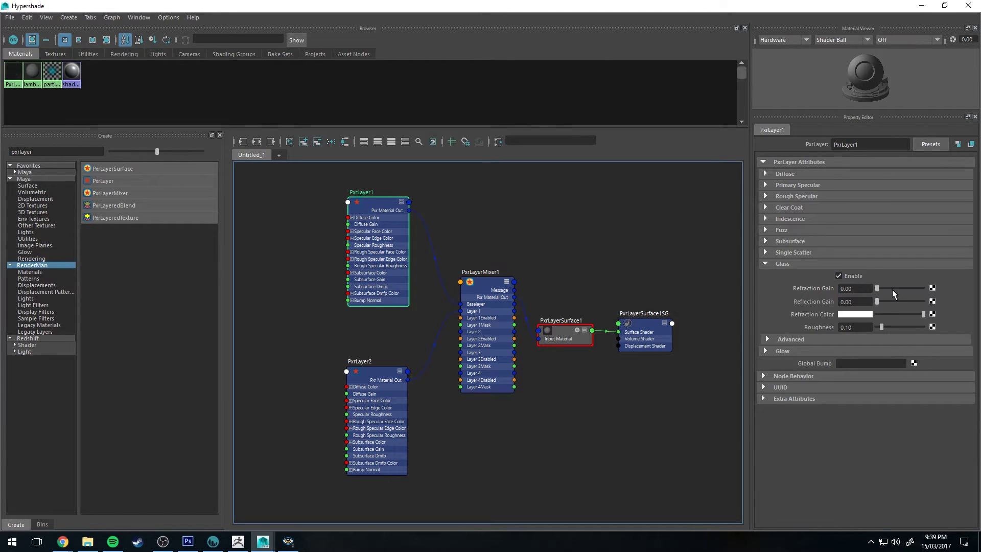
# - Enable Glass on PxrLayer1 with refraction gain and reflection gain both set to 1.00
pyautogui.moveTo(877, 288); pyautogui.dragTo(953, 306)
pyautogui.click(846, 339)
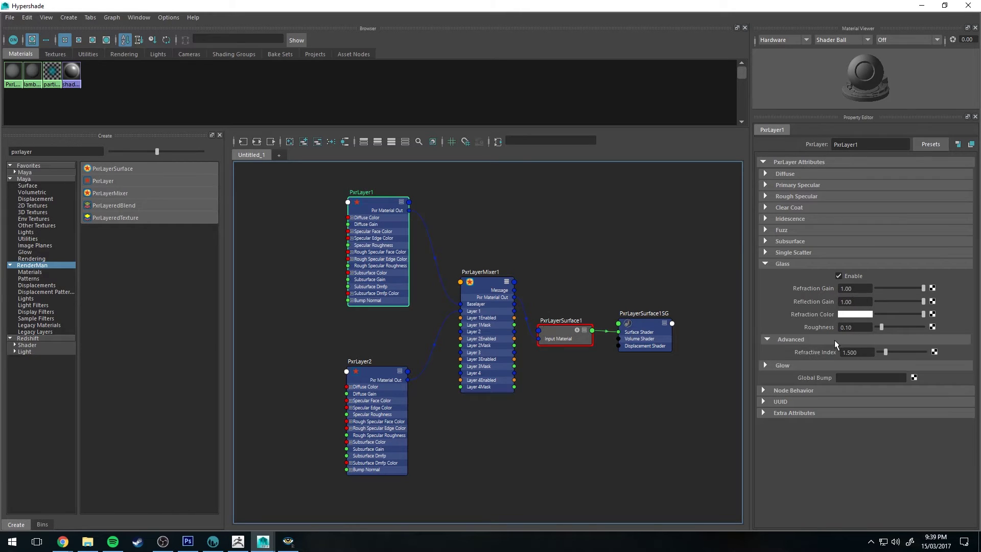
pyautogui.click(846, 339)
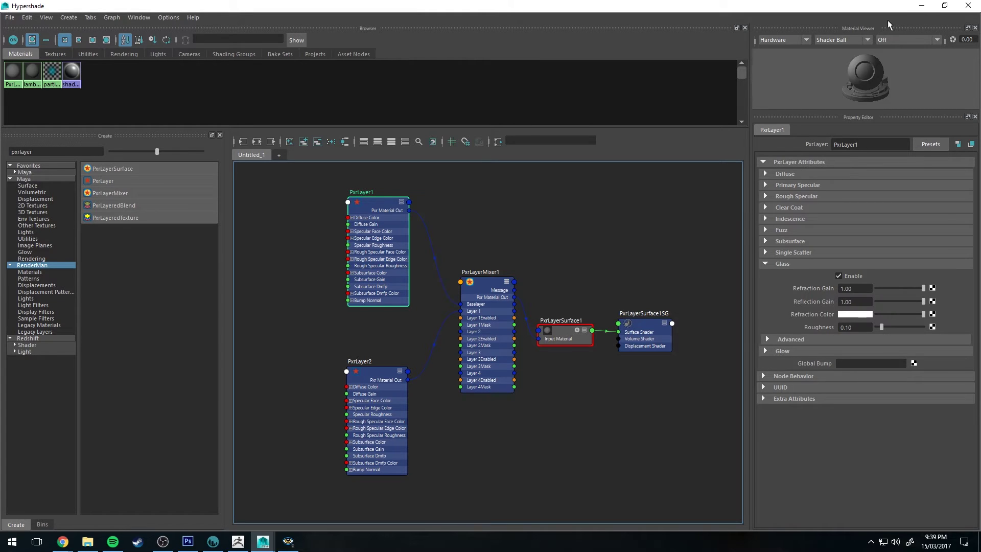
# - Minimise the Hypershade and start an IPR render of the jar scene
pyautogui.click(920, 8)
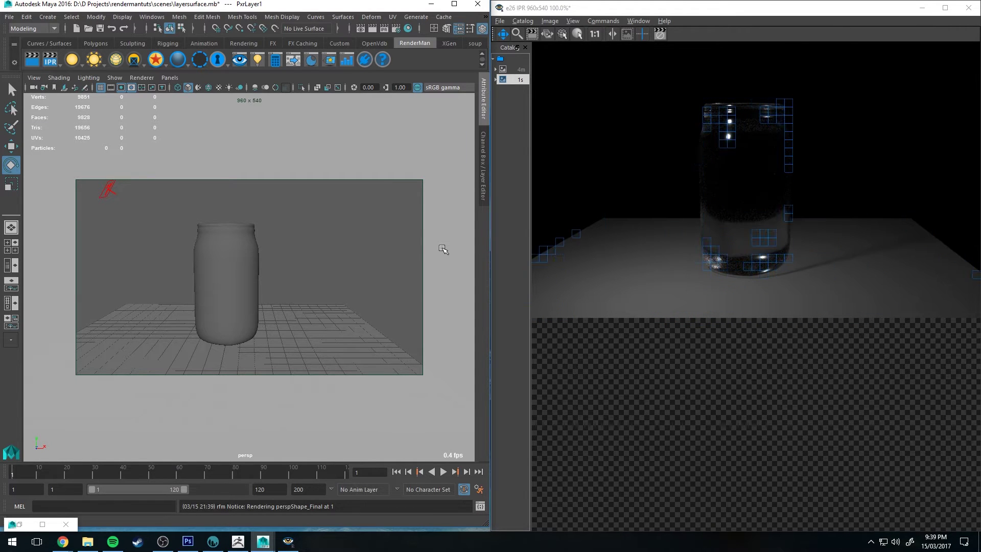
# - Orbit the perspective view around the jar, restore the bookmarked view cameraView1, and stop the running IPR render
pyautogui.moveTo(318, 219)
pyautogui.keyDown('alt'); pyautogui.mouseDown()
pyautogui.moveTo(324, 226)
pyautogui.moveTo(311, 230)
pyautogui.moveTo(345, 215)
pyautogui.moveTo(320, 215)
pyautogui.mouseUp(); pyautogui.keyUp('alt')
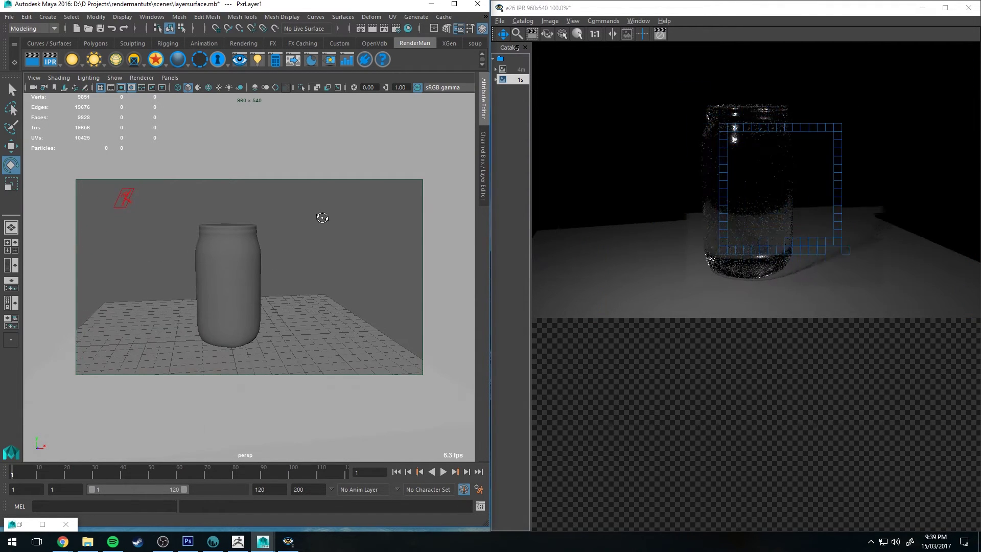
pyautogui.click(35, 77)
pyautogui.moveTo(79, 220)
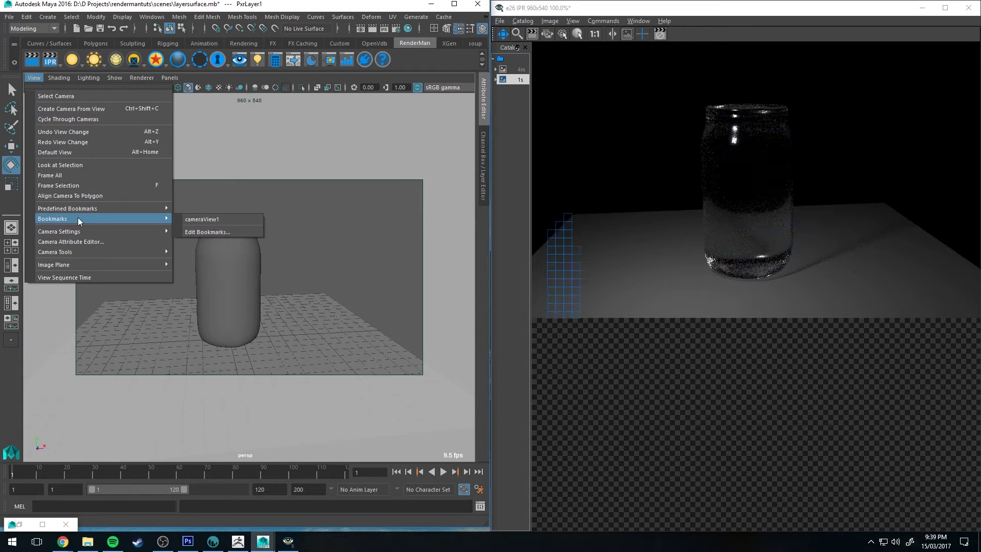
pyautogui.click(249, 221)
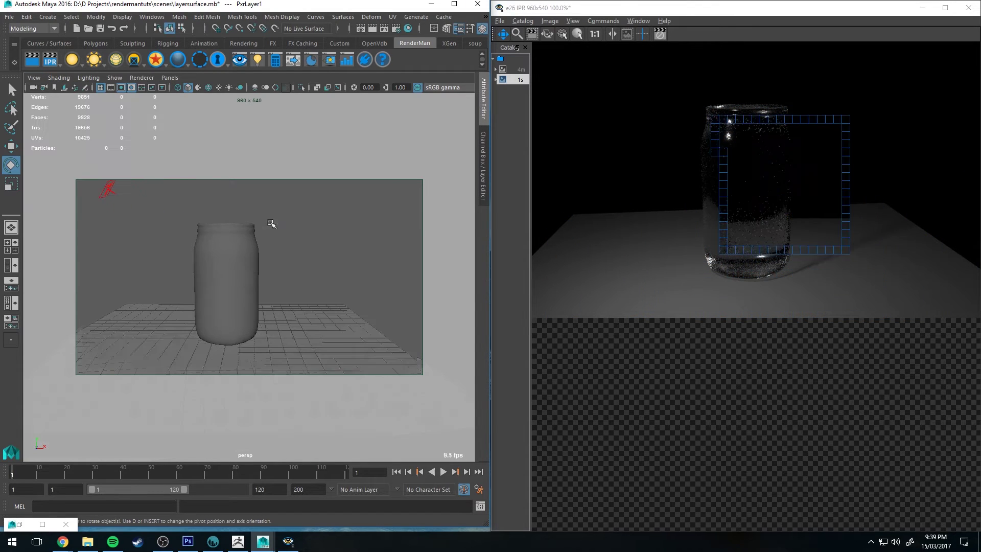
pyautogui.click(664, 30)
pyautogui.moveTo(646, 156); pyautogui.dragTo(649, 218)
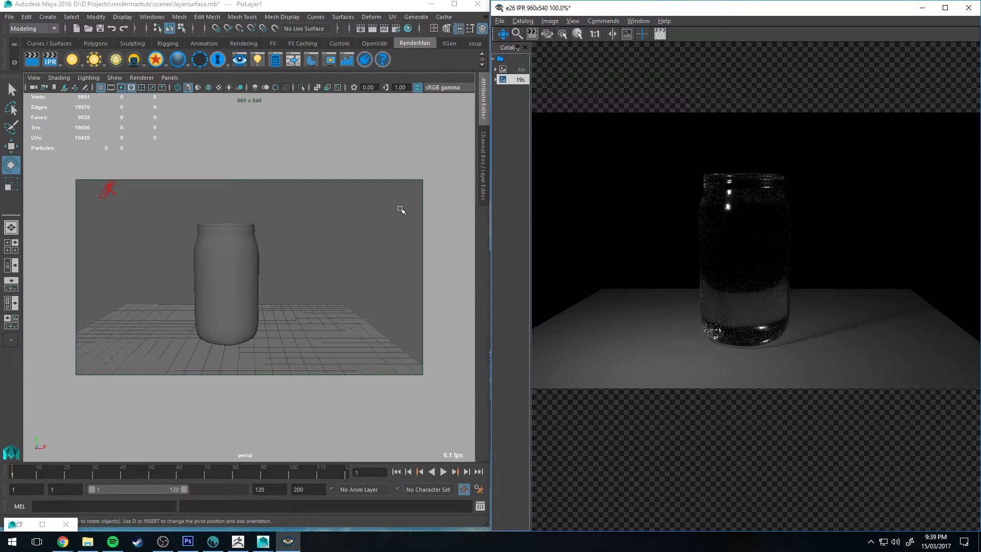
# - Switch to Photoshop and hide Layer 1 and the UV layer of jarUV.png, leaving only the robot artwork on Layer 2
pyautogui.click(192, 547)
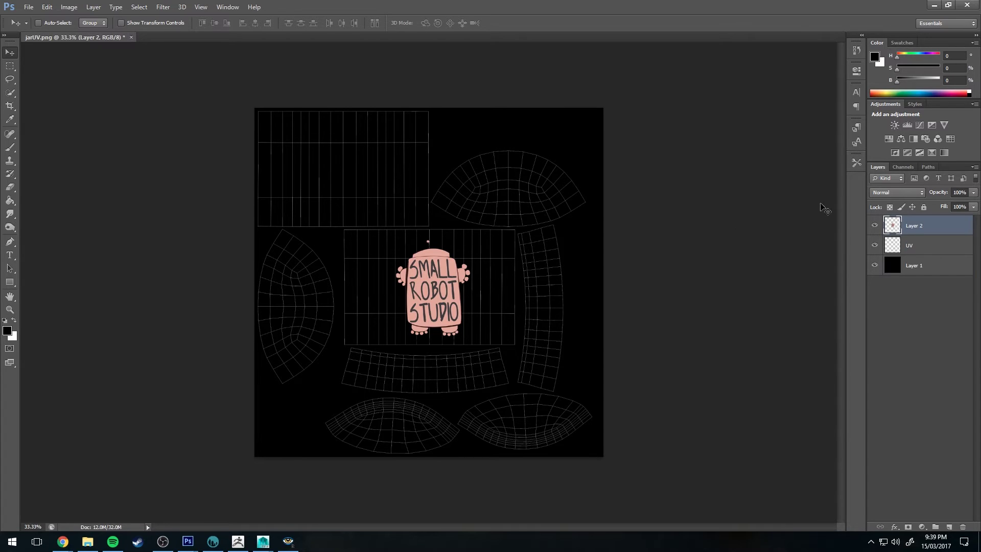
pyautogui.click(875, 226)
pyautogui.click(874, 226)
pyautogui.click(874, 265)
pyautogui.click(875, 246)
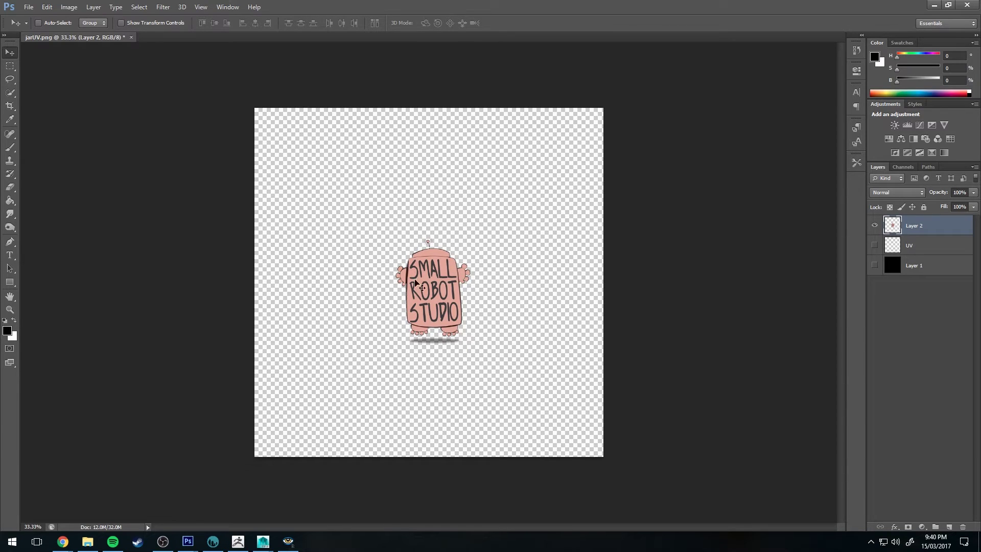
# - Save the label artwork as a PNG over jarLabel1 in the images folder, with Smallest / Slow compression and no interlacing
pyautogui.click(29, 7)
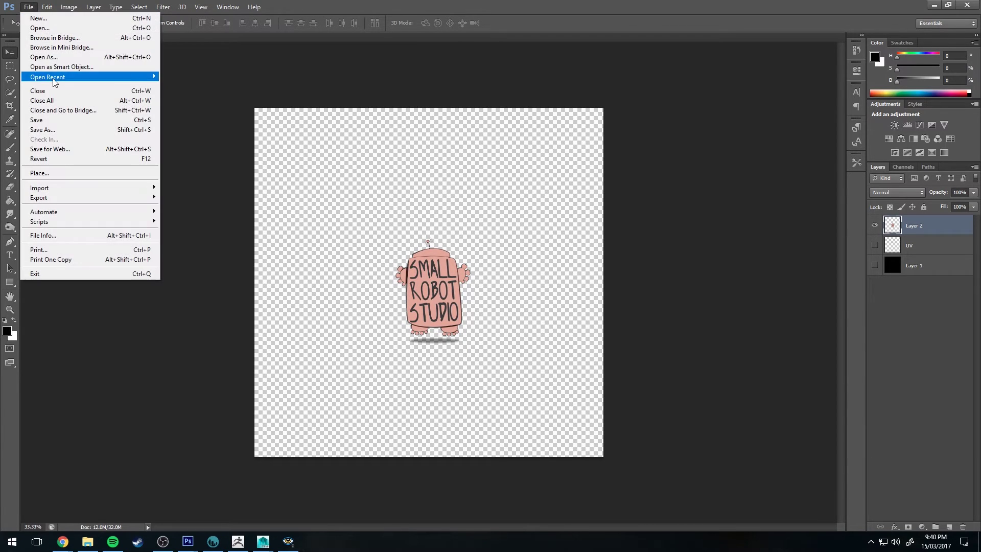
pyautogui.click(51, 129)
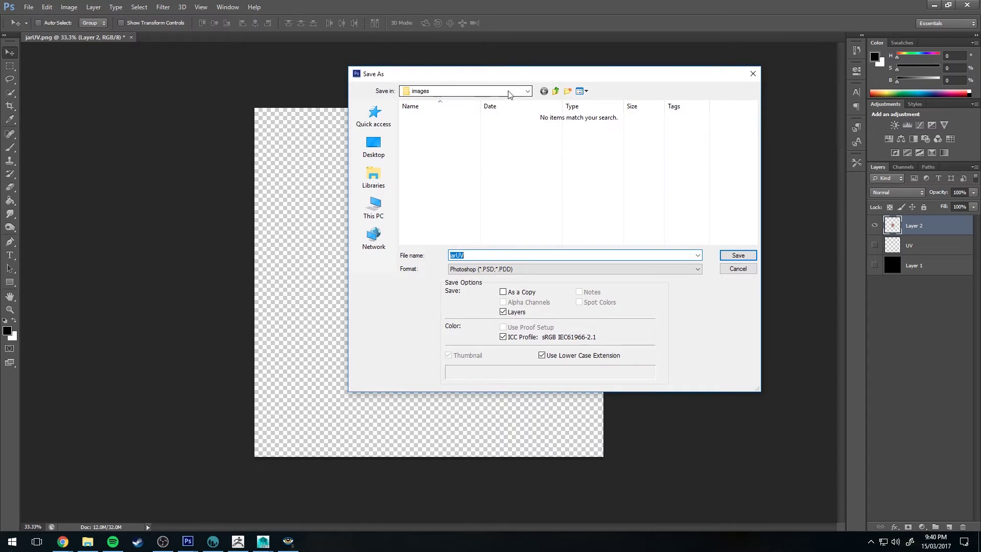
pyautogui.click(484, 271)
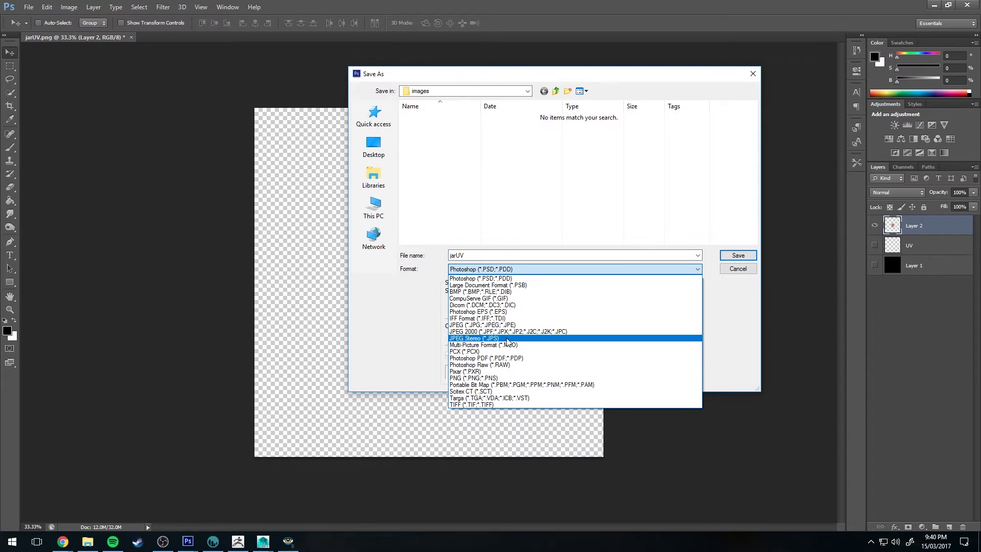
pyautogui.click(501, 377)
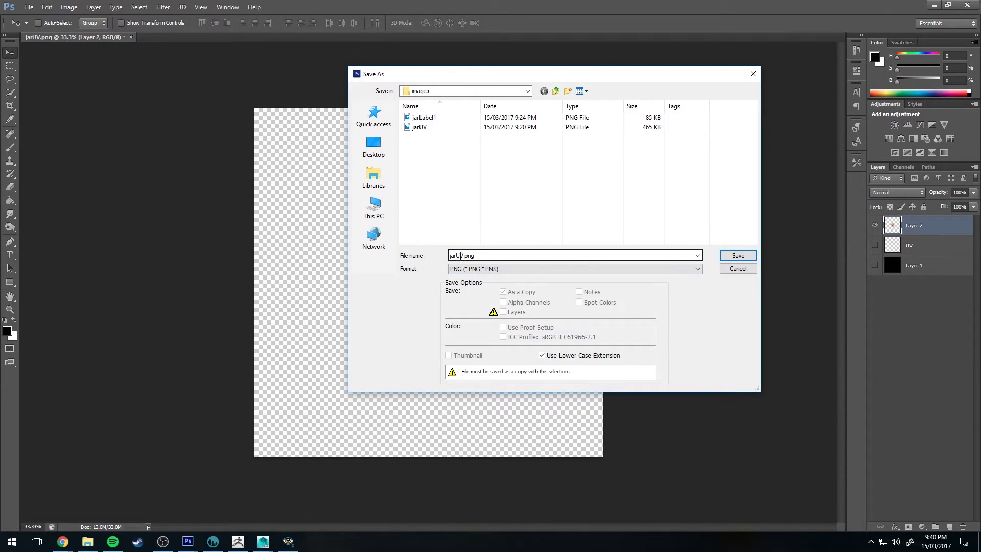
pyautogui.click(421, 118)
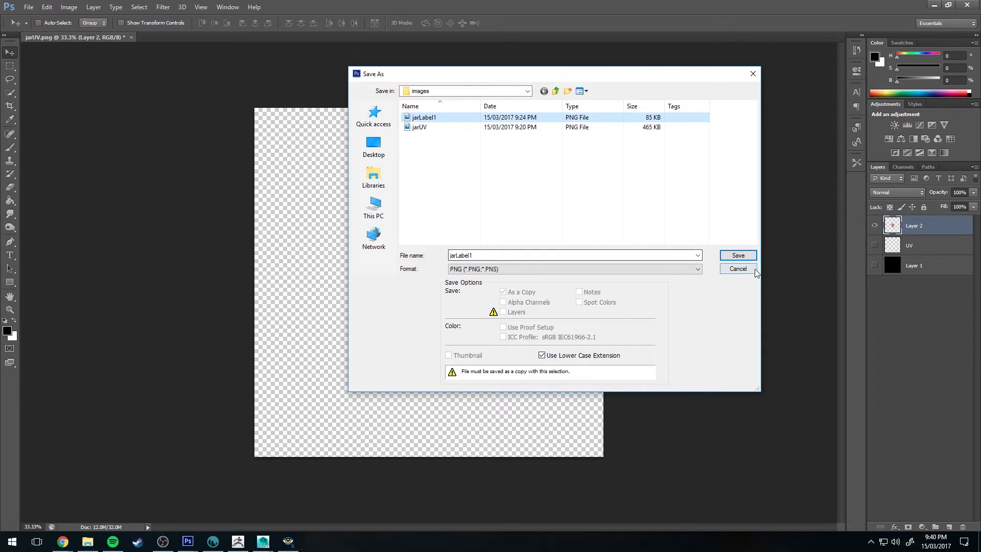
pyautogui.click(750, 256)
pyautogui.click(453, 202)
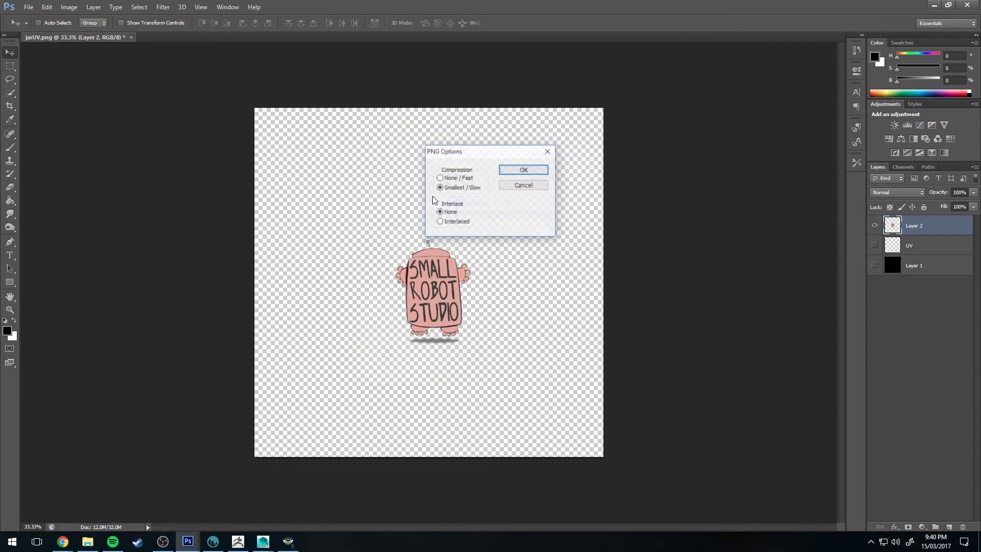
pyautogui.click(524, 172)
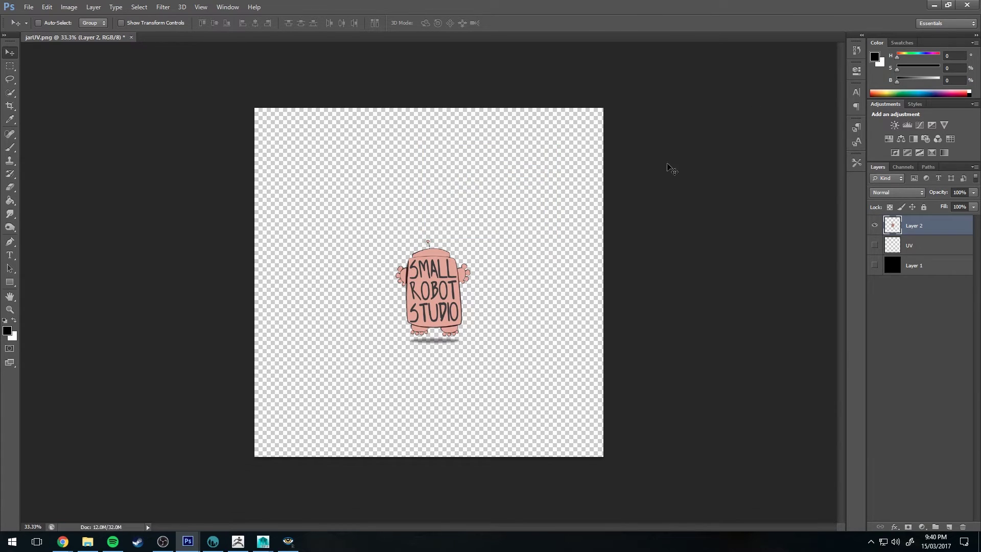
# - Switch back to Maya's Hypershade and open the Diffuse settings of PxrLayer2
pyautogui.hotkey('alt', 'Tab')
pyautogui.moveTo(396, 177); pyautogui.dragTo(547, 1)
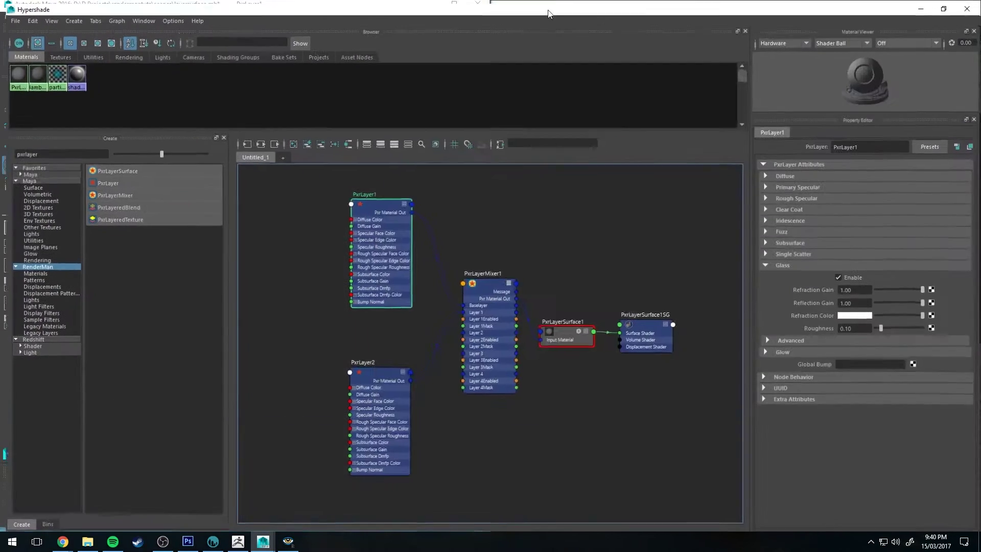
pyautogui.keyDown('alt'); pyautogui.moveTo(487, 236); pyautogui.dragTo(514, 243, button='middle'); pyautogui.keyUp('alt')
pyautogui.moveTo(399, 383); pyautogui.dragTo(400, 381)
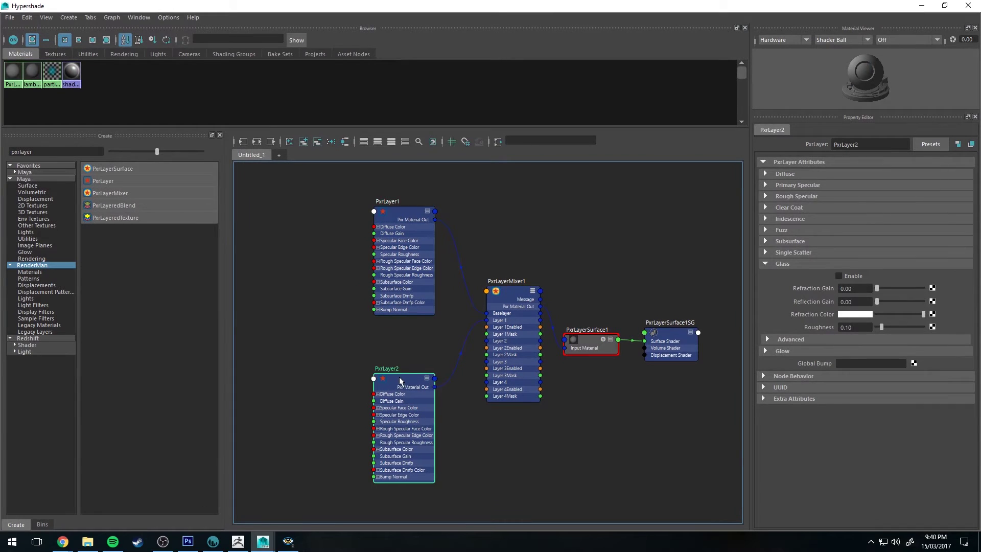
pyautogui.click(775, 263)
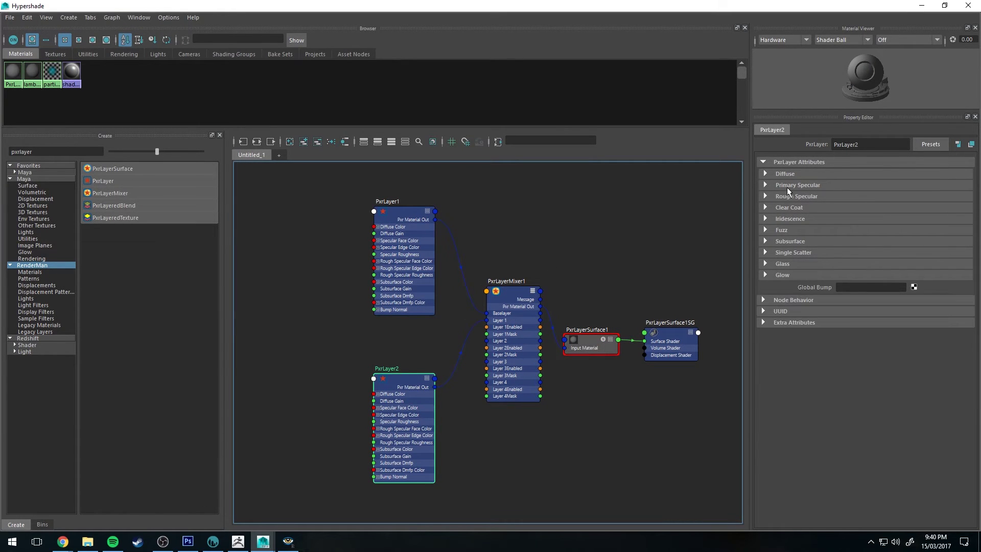
pyautogui.click(785, 174)
pyautogui.keyDown('alt'); pyautogui.moveTo(692, 236); pyautogui.dragTo(607, 203, button='middle'); pyautogui.keyUp('alt')
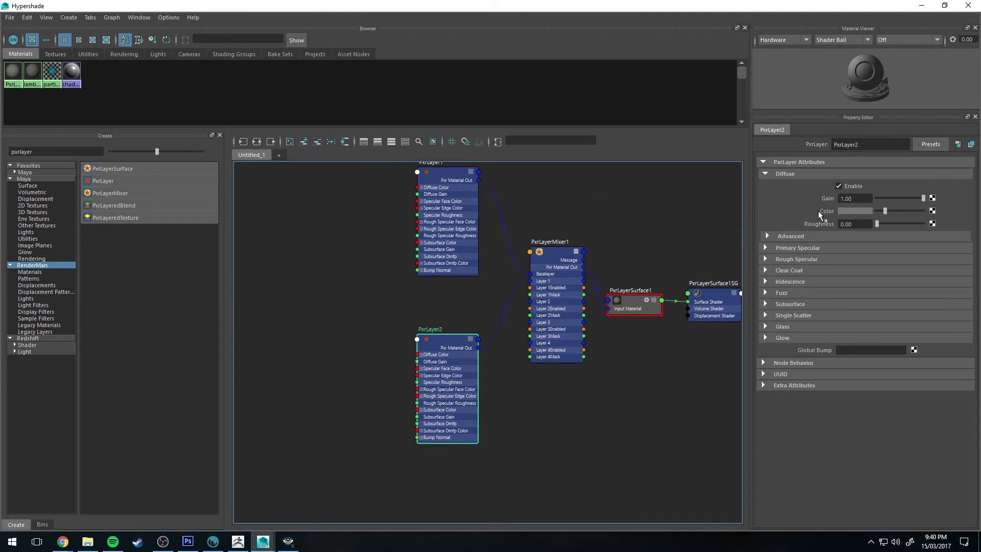
# - Map PxrLayer2's diffuse color with a File texture that loads jarLabel1.png from the images folder
pyautogui.click(933, 210)
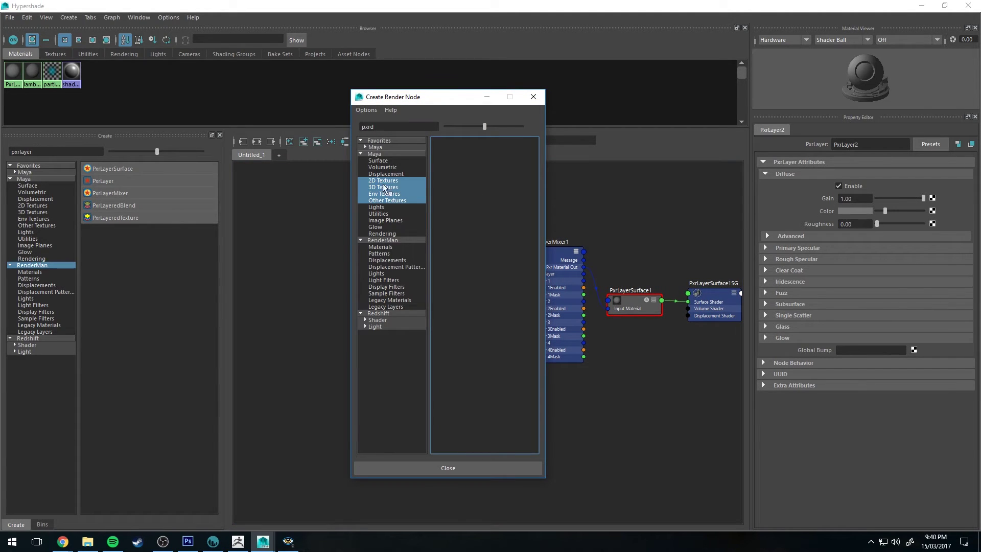
pyautogui.press('BackSpace')
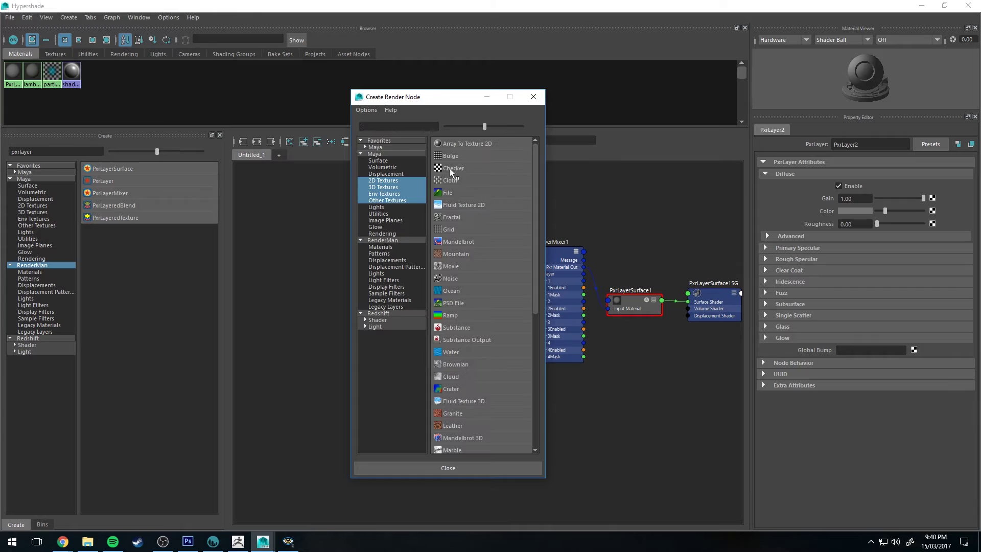
pyautogui.click(449, 191)
pyautogui.click(967, 215)
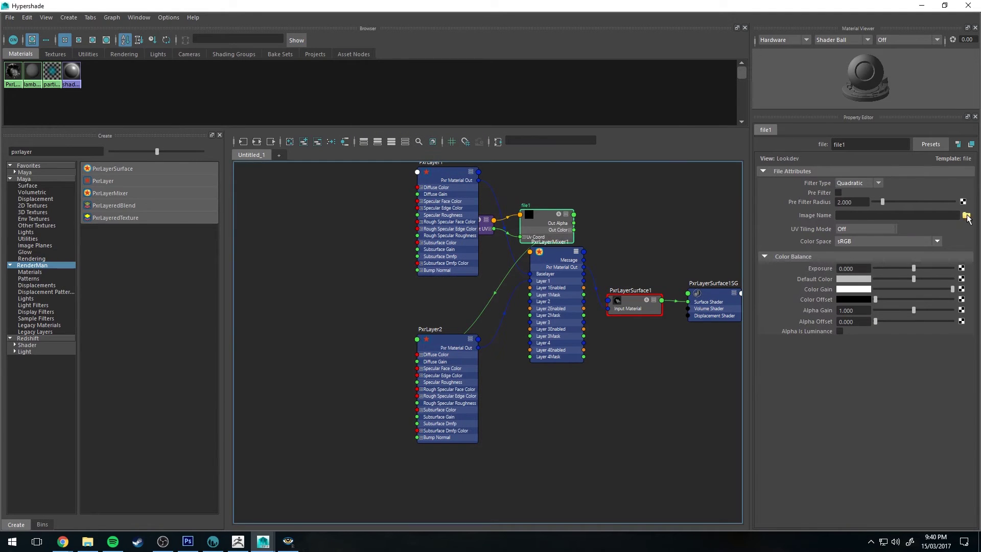
pyautogui.click(274, 151)
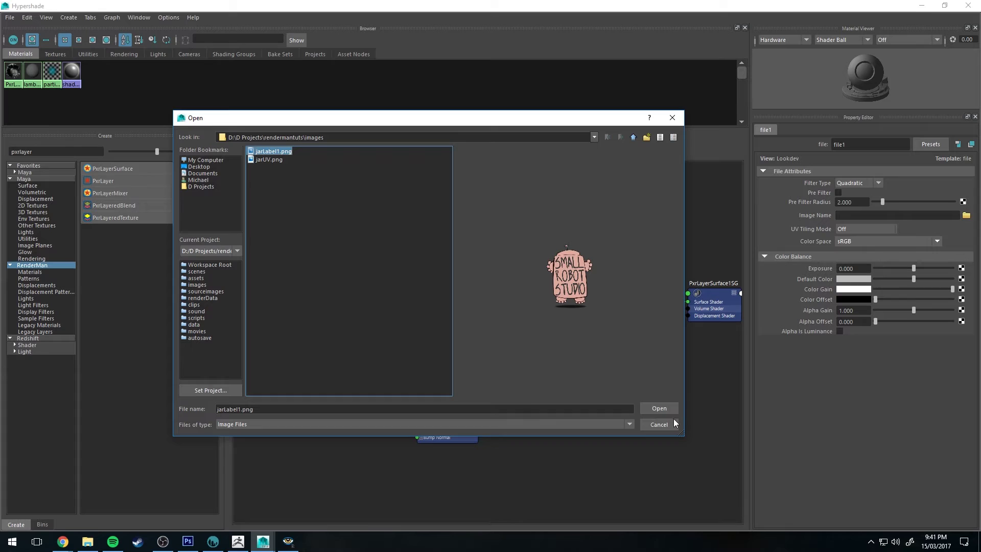
pyautogui.click(659, 408)
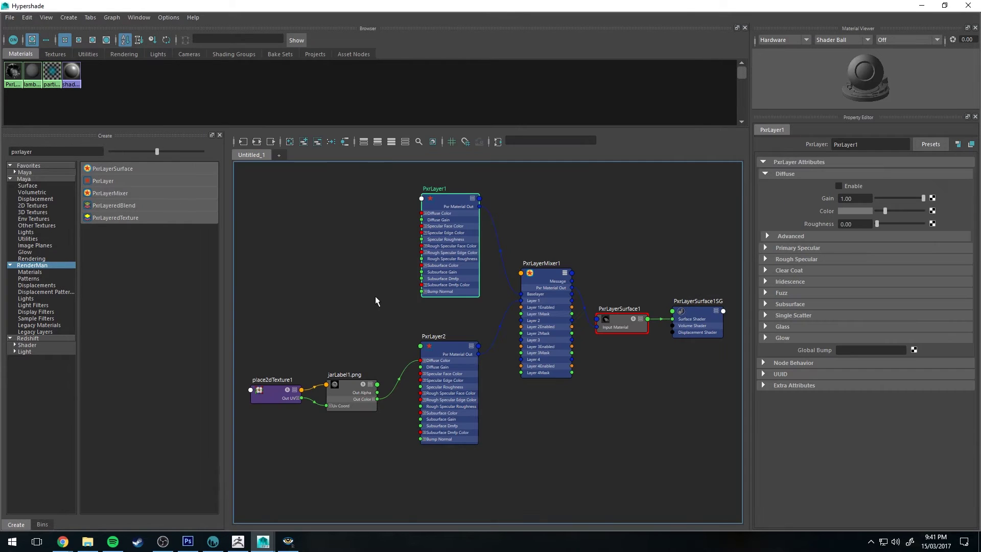
# - Review the label texture, PxrLayer2 and PxrLayerMixer1 settings, and run a short IPR render of the jar
pyautogui.click(345, 387)
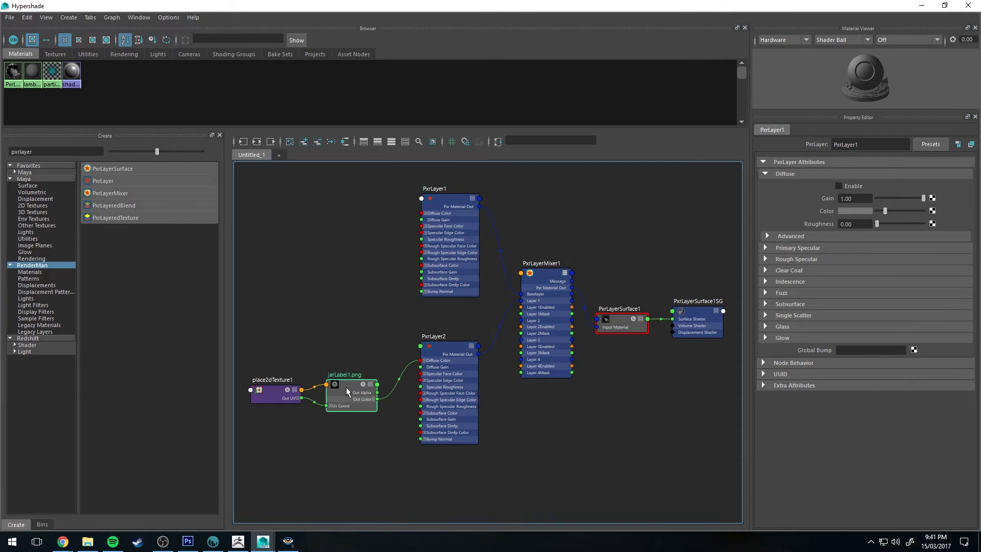
pyautogui.click(446, 350)
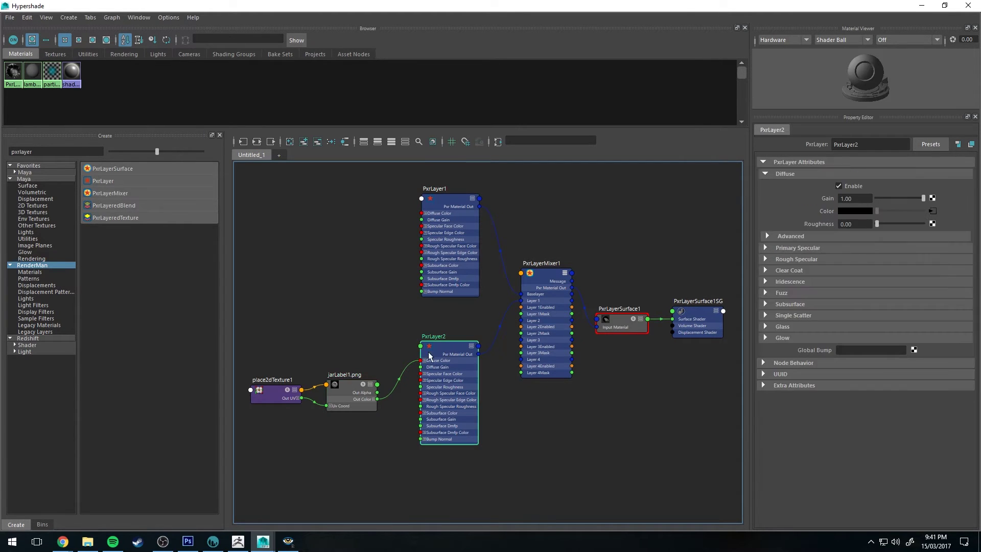
pyautogui.click(544, 266)
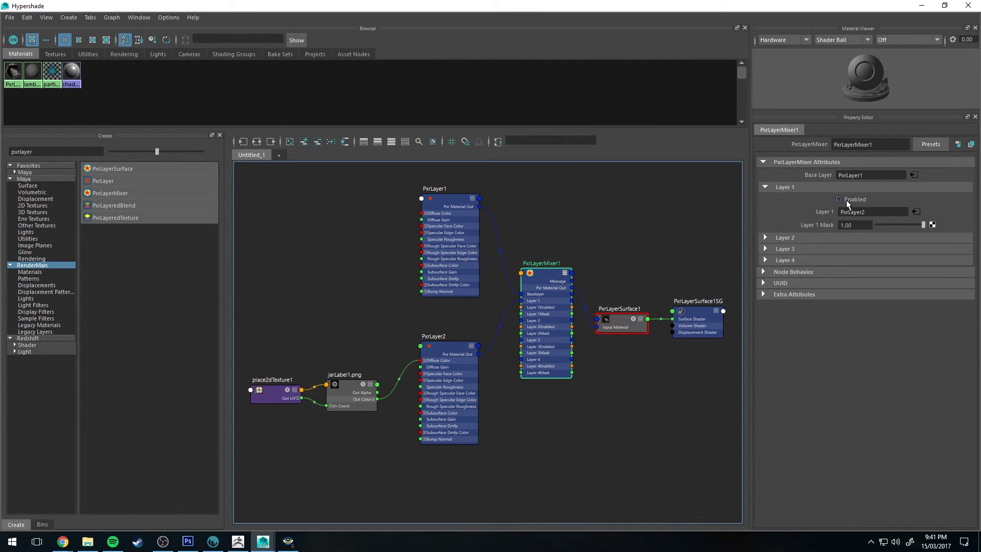
pyautogui.click(922, 6)
pyautogui.click(51, 59)
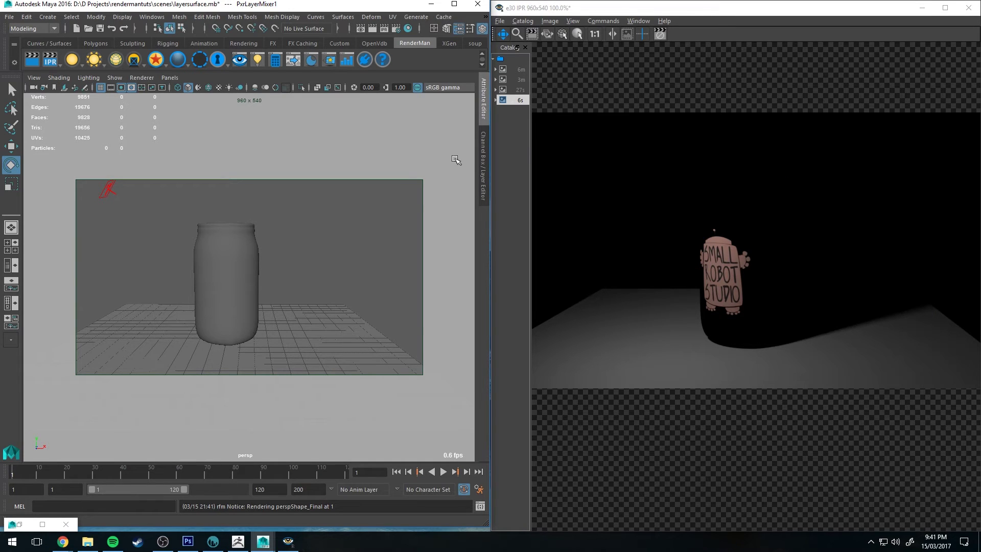
pyautogui.click(660, 34)
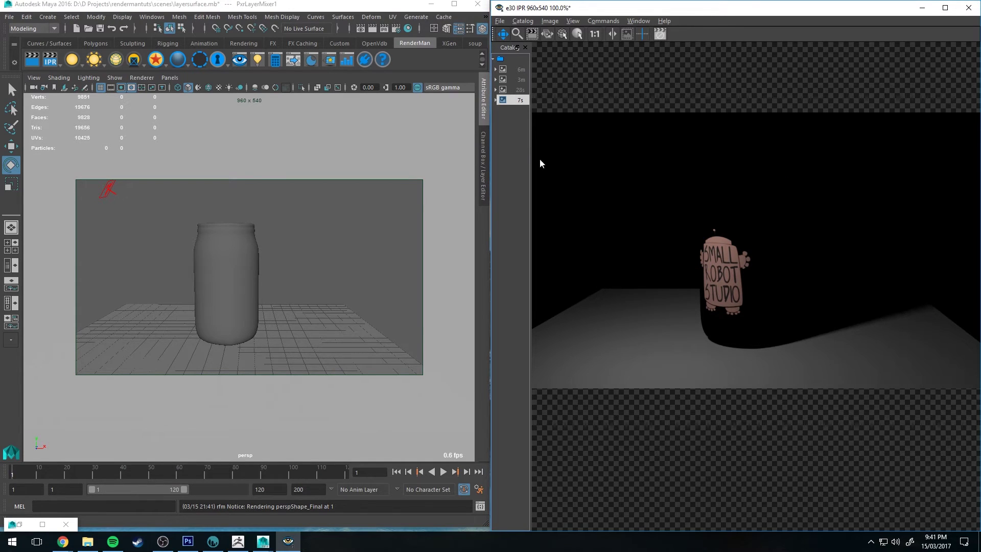
# - Connect the Out Alpha of the jarLabel1.png texture to the Layer 1 Mask of PxrLayerMixer1 in the Hypershade
pyautogui.click(19, 524)
pyautogui.scroll(4, 345, 317)
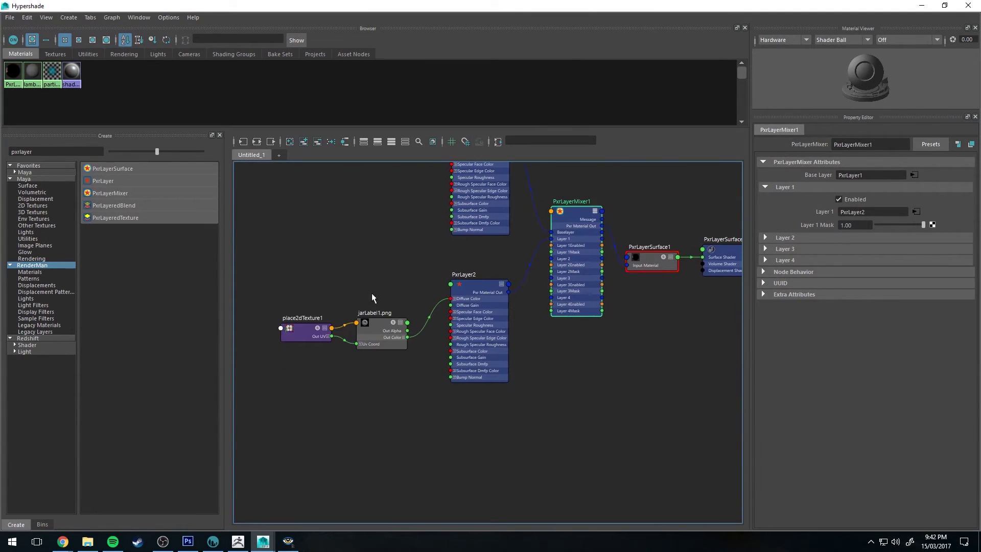
pyautogui.click(356, 320)
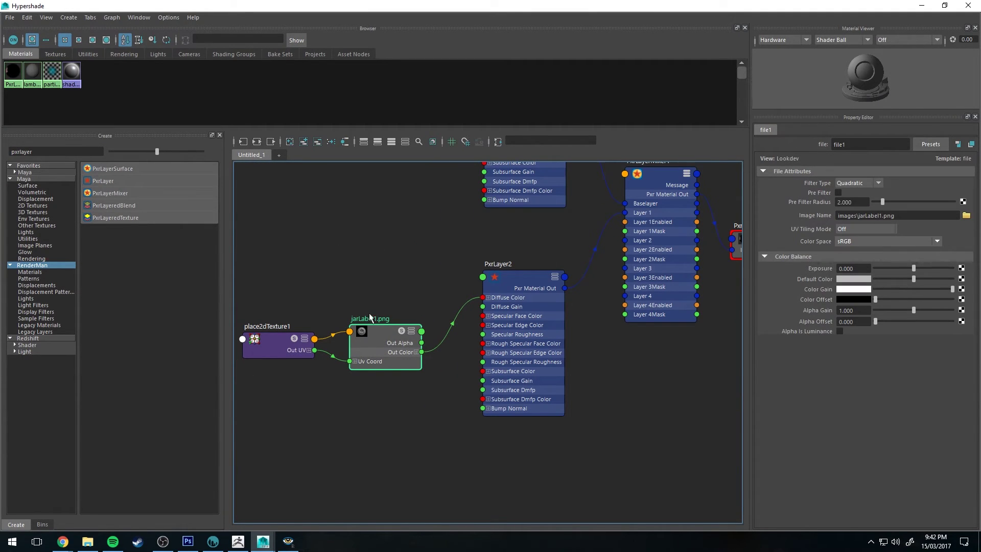
pyautogui.keyDown('alt'); pyautogui.moveTo(427, 261); pyautogui.dragTo(372, 304, button='middle'); pyautogui.keyUp('alt')
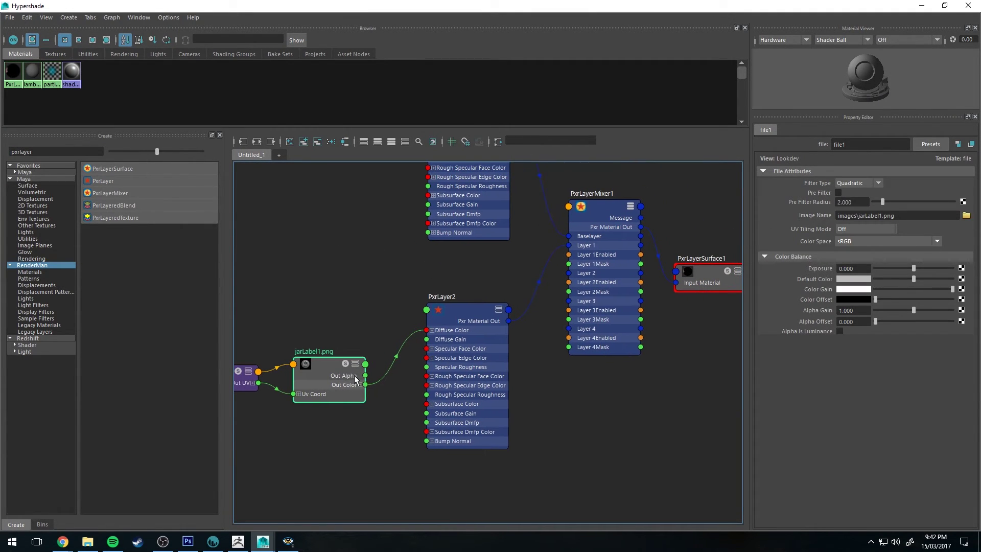
pyautogui.moveTo(366, 379); pyautogui.dragTo(570, 264)
pyautogui.keyDown('alt'); pyautogui.moveTo(571, 264); pyautogui.dragTo(597, 293, button='middle'); pyautogui.keyUp('alt')
# - Start a new IPR render of the jar, inspect it from other camera angles, and reopen the Hypershade
pyautogui.click(922, 6)
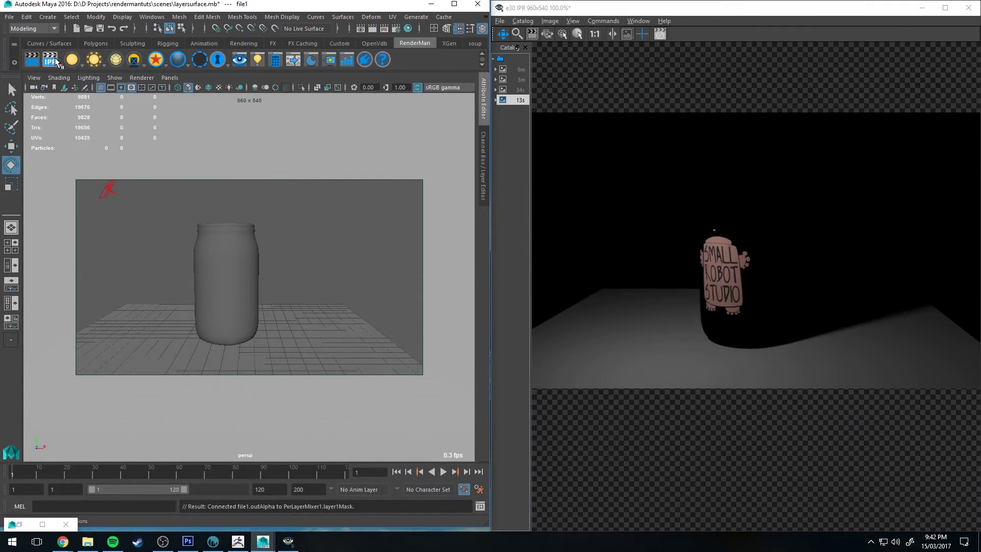
pyautogui.click(51, 60)
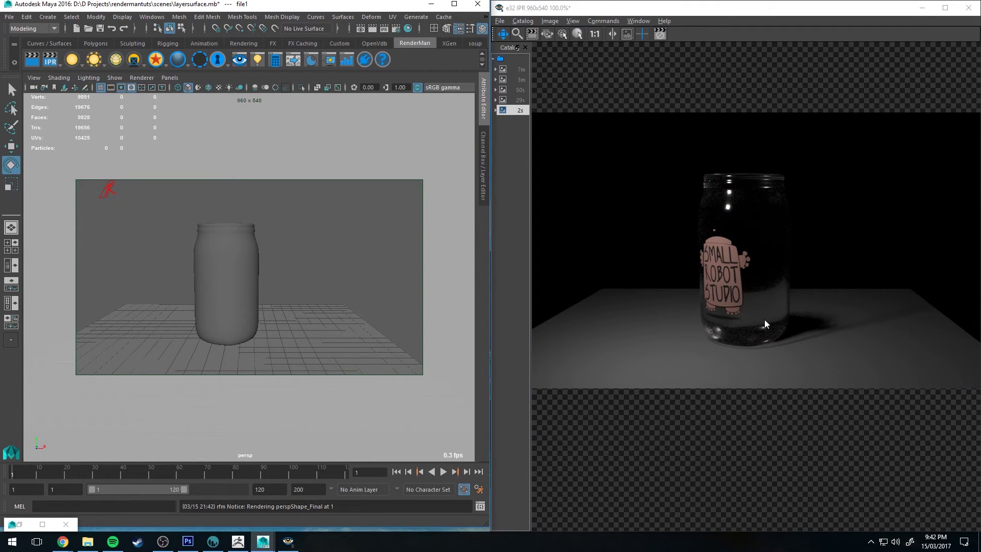
pyautogui.keyDown('alt'); pyautogui.moveTo(344, 238); pyautogui.dragTo(193, 241); pyautogui.keyUp('alt')
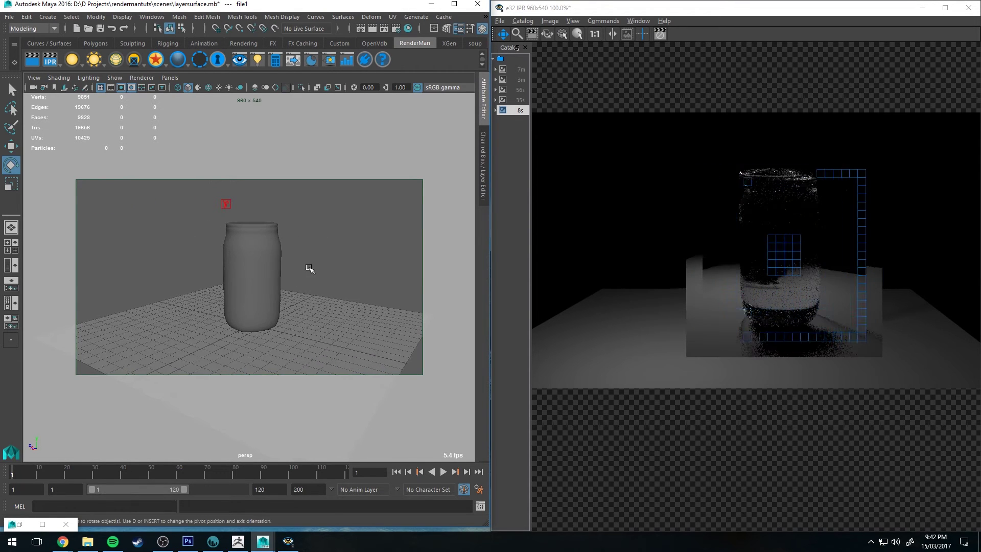
pyautogui.keyDown('alt'); pyautogui.moveTo(300, 265); pyautogui.dragTo(342, 291); pyautogui.keyUp('alt')
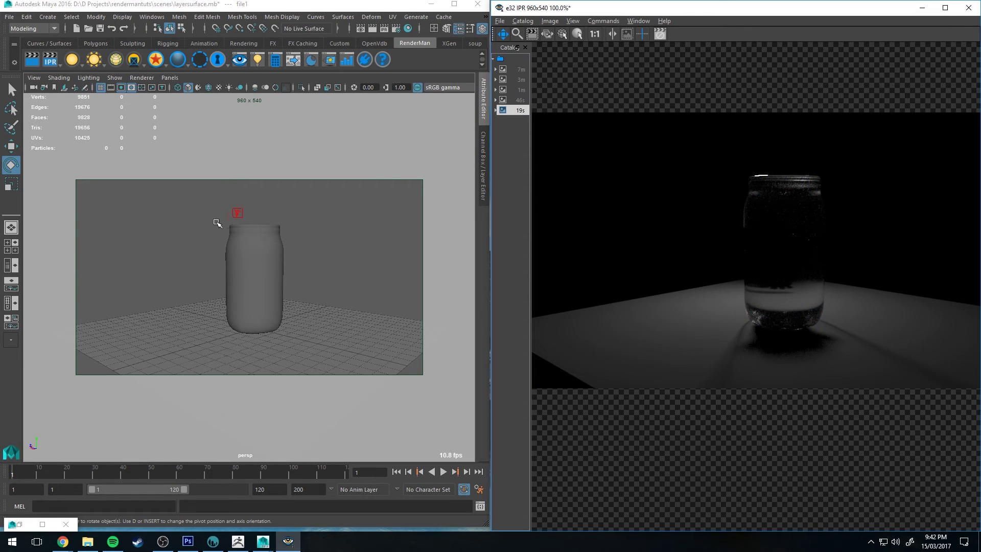
pyautogui.keyDown('alt'); pyautogui.moveTo(217, 221); pyautogui.dragTo(342, 227); pyautogui.keyUp('alt')
pyautogui.click(19, 524)
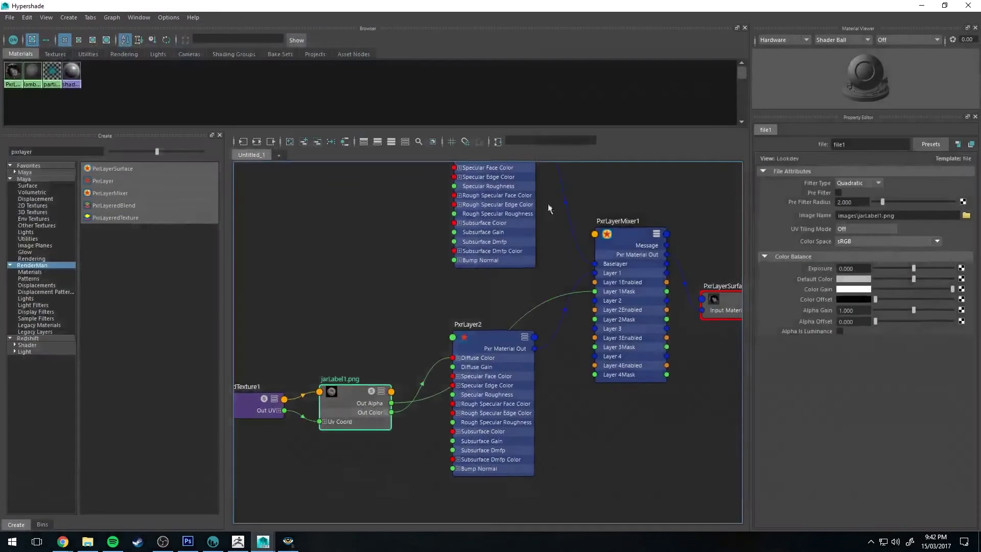
# - Review the diffuse settings of PxrLayerSurface1 and run a new IPR render of the jar
pyautogui.keyDown('alt'); pyautogui.moveTo(633, 204); pyautogui.dragTo(479, 206, button='middle'); pyautogui.keyUp('alt')
pyautogui.click(545, 298)
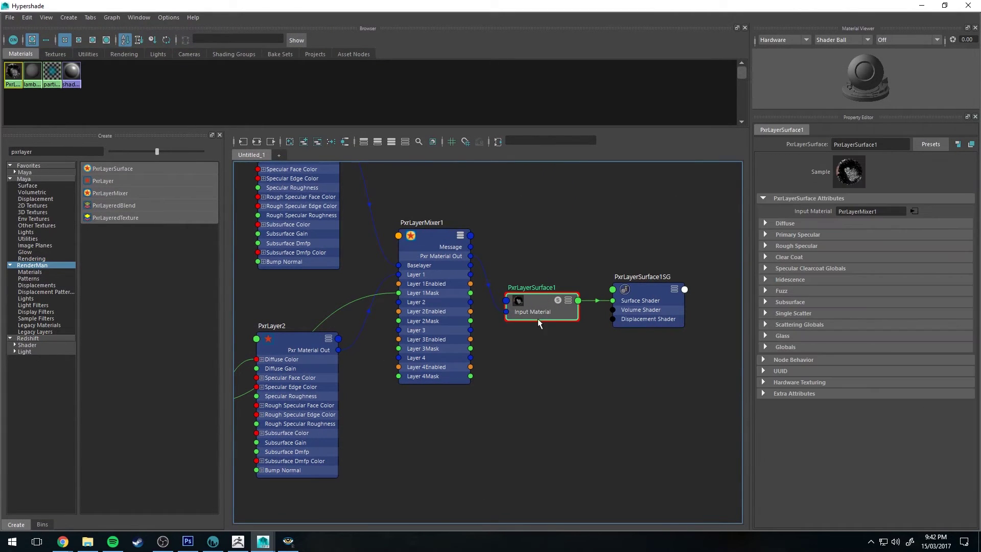
pyautogui.click(780, 223)
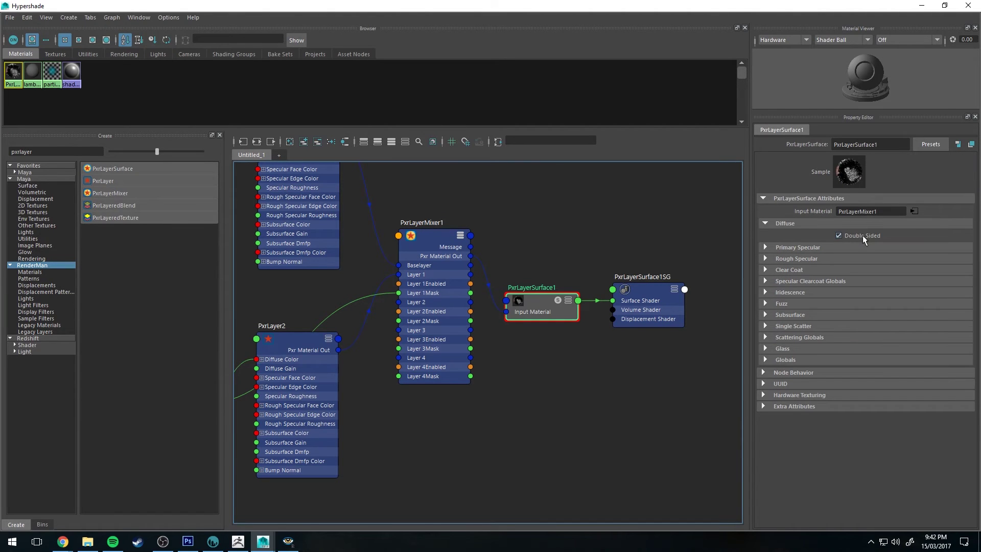
pyautogui.click(940, 4)
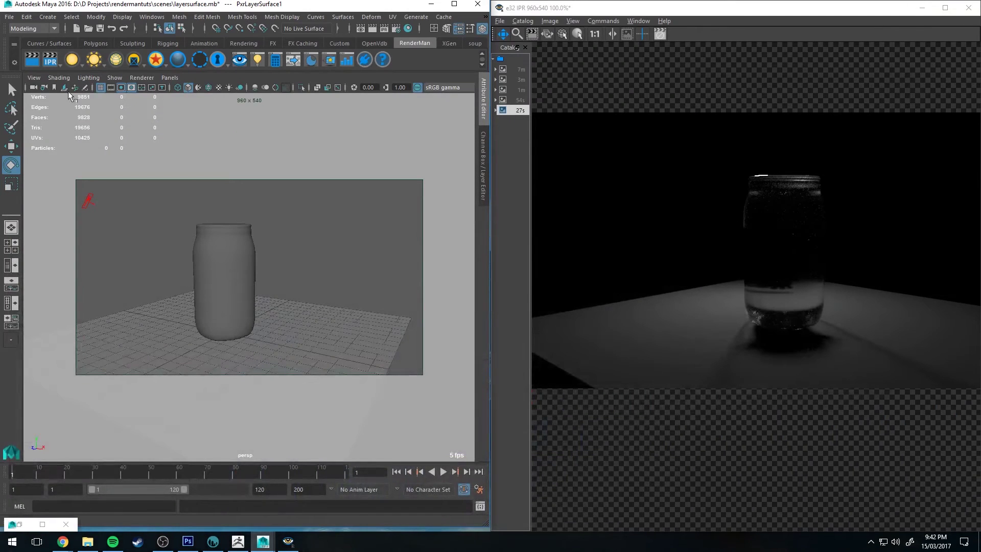
pyautogui.click(49, 61)
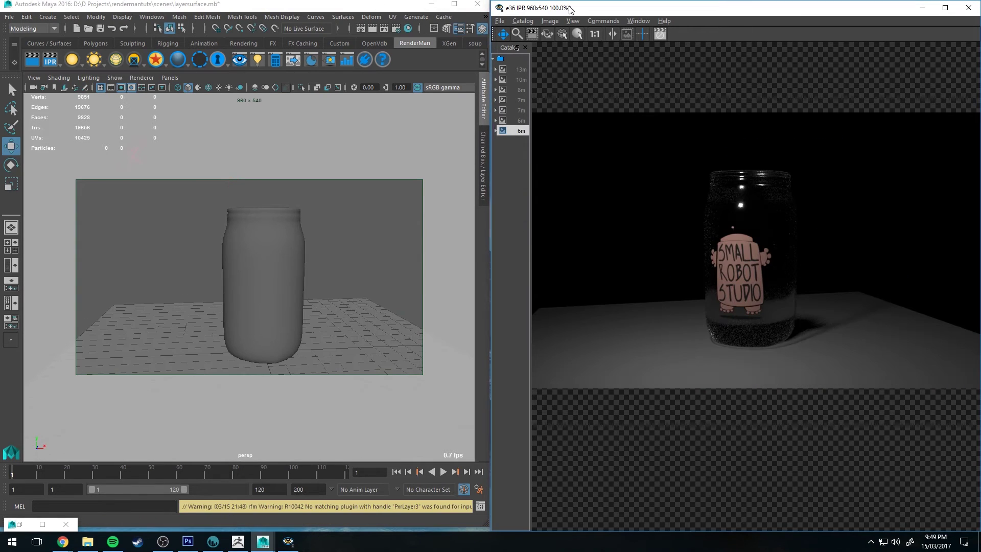
pyautogui.click(570, 9)
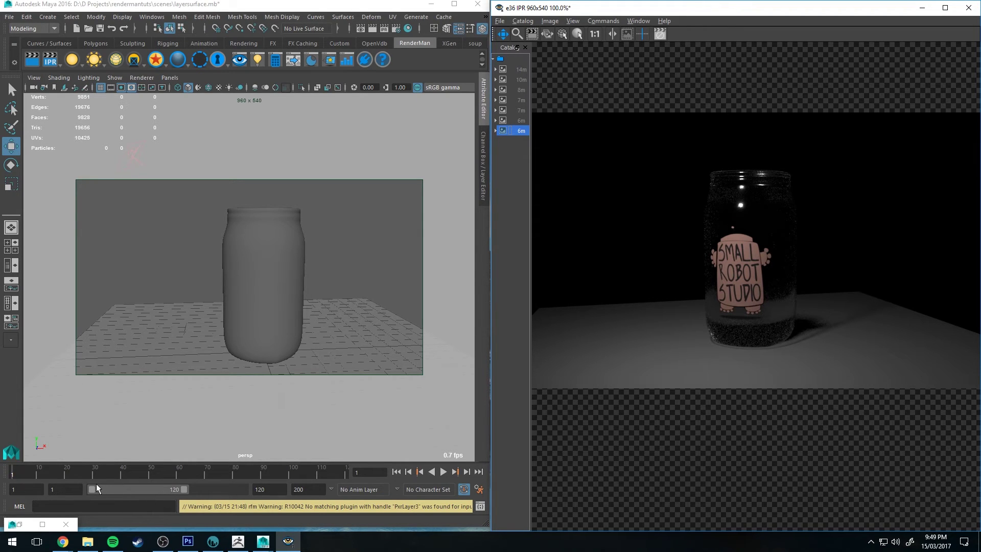
# - Find PxrLayer among the RenderMan patterns in the Hypershade and create a third PxrLayer node
pyautogui.doubleClick(20, 524)
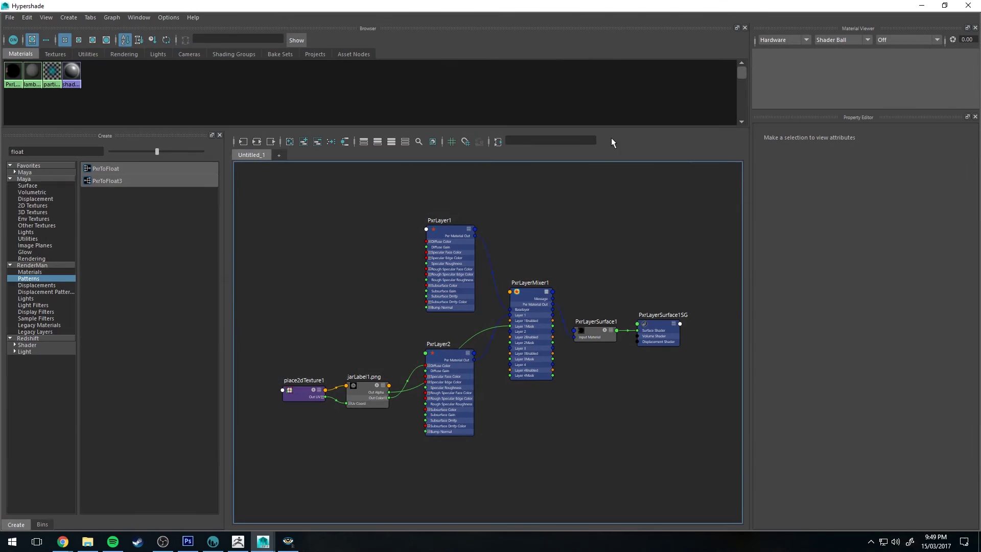
pyautogui.doubleClick(18, 151)
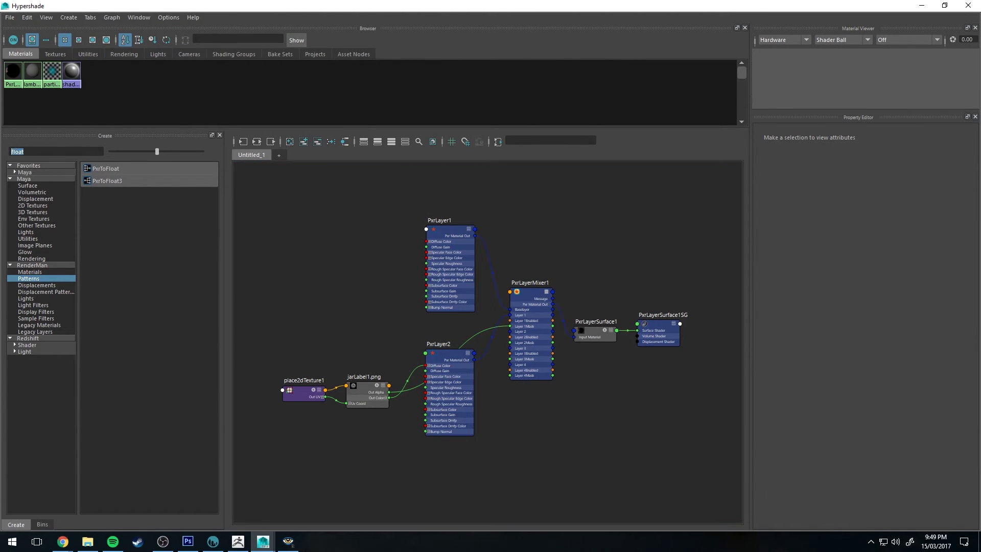
pyautogui.press('BackSpace')
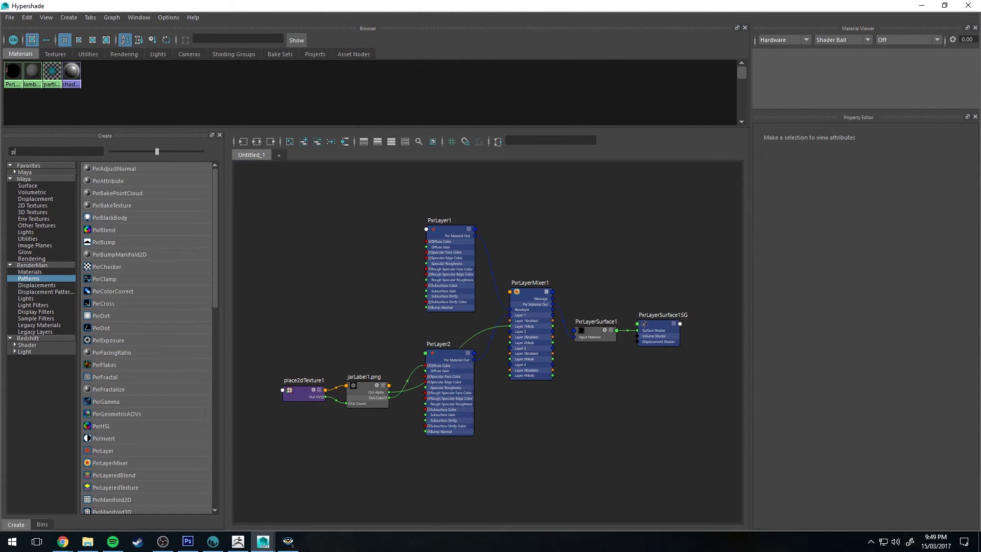
pyautogui.write('pxrlay')
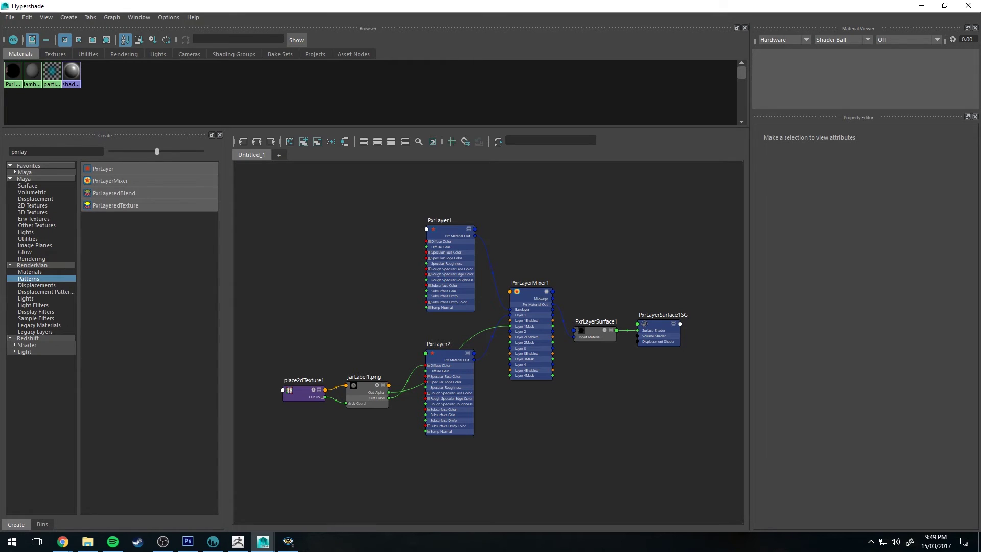
pyautogui.click(113, 168)
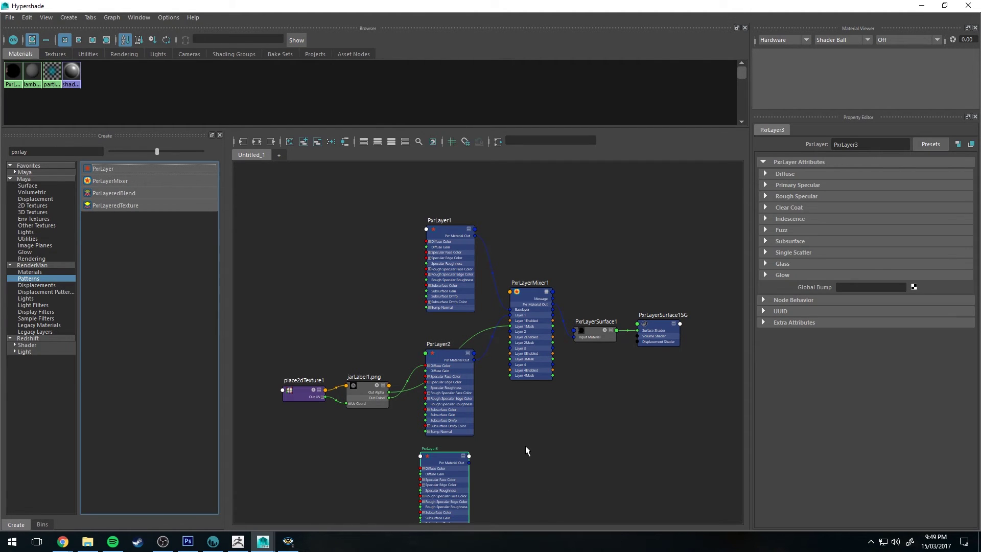
# - Rename PxrLayer2, the layer fed by the jarLabel1.png texture, as label
pyautogui.scroll(5, 525, 445)
pyautogui.keyDown('alt'); pyautogui.moveTo(456, 269); pyautogui.dragTo(435, 354, button='middle'); pyautogui.keyUp('alt')
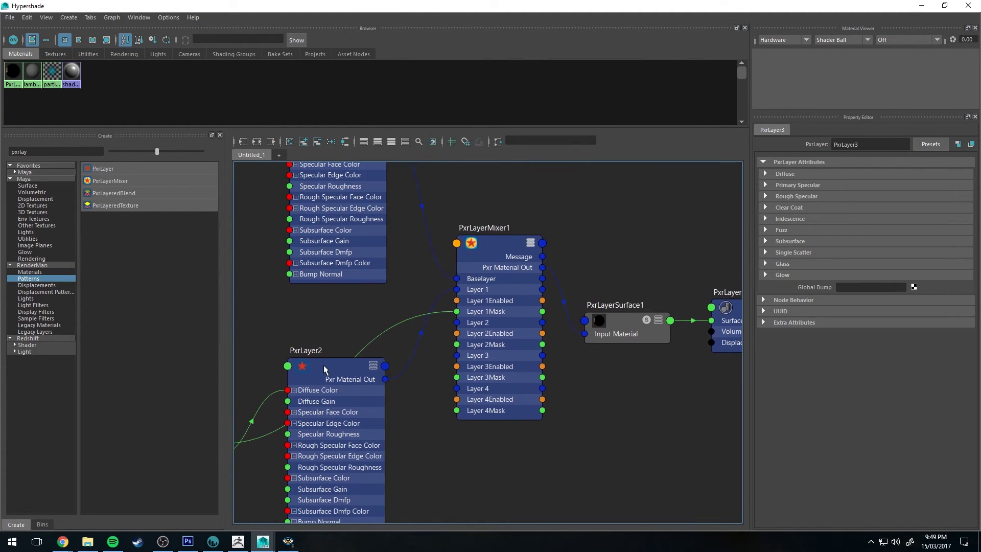
pyautogui.click(324, 365)
pyautogui.click(875, 147)
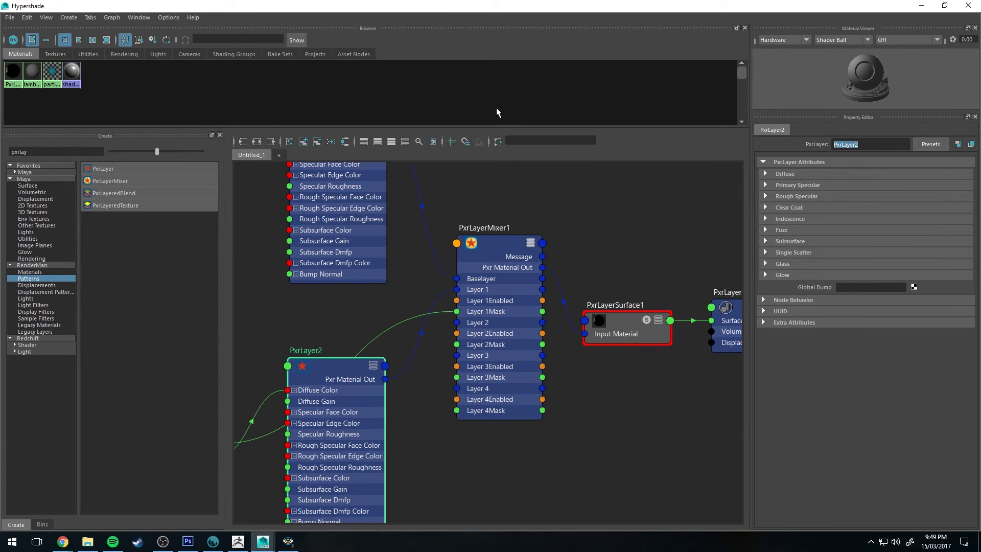
pyautogui.press('BackSpace')
pyautogui.write('label')
pyautogui.press('Return')
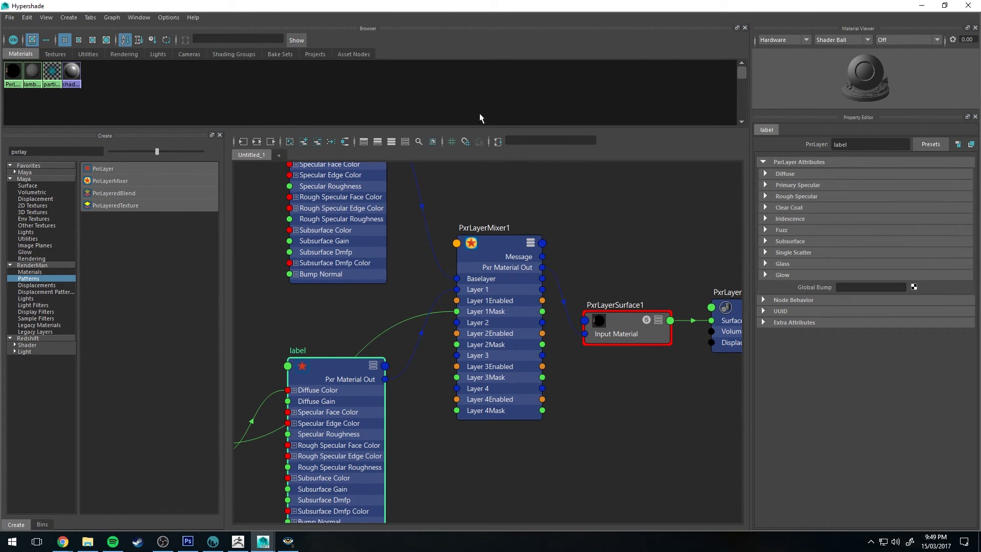
# - Rename PxrLayer1, the base layer of the mixer, as glass
pyautogui.keyDown('alt'); pyautogui.moveTo(485, 193); pyautogui.dragTo(498, 267, button='middle'); pyautogui.keyUp('alt')
pyautogui.click(378, 205)
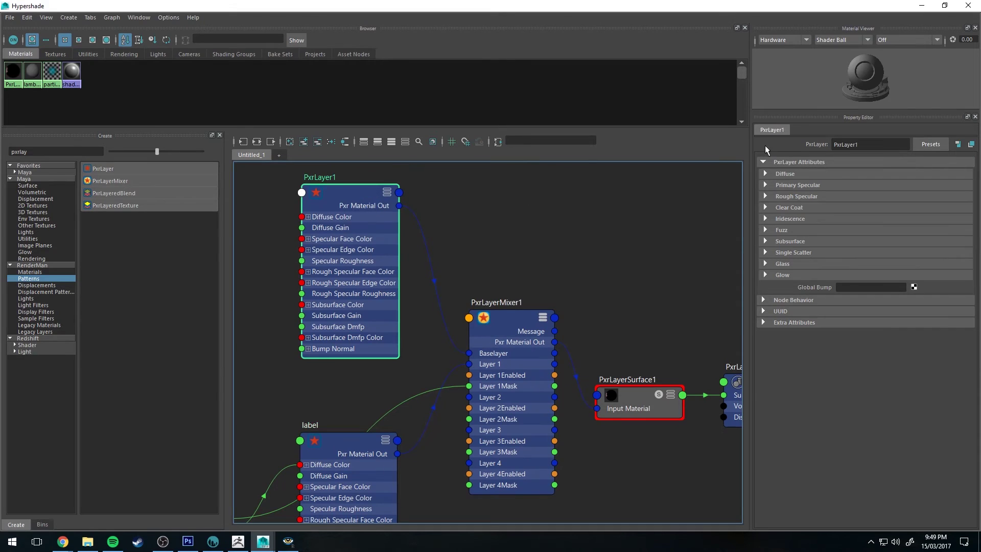
pyautogui.doubleClick(868, 144)
pyautogui.write('glass')
pyautogui.press('Return')
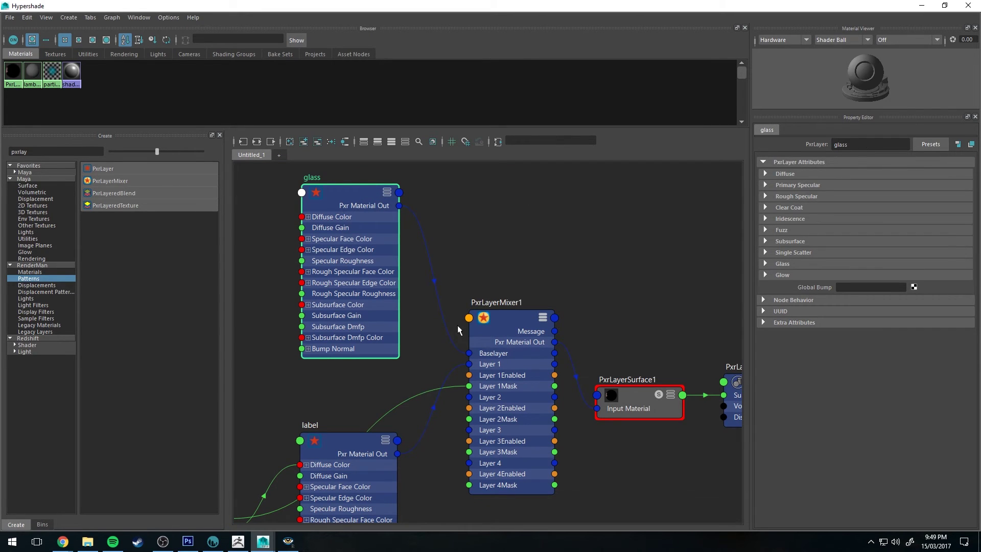
# - Rename the new unconnected PxrLayer3 node as dirt
pyautogui.keyDown('alt'); pyautogui.moveTo(637, 457); pyautogui.dragTo(666, 210, button='middle'); pyautogui.keyUp('alt')
pyautogui.click(374, 398)
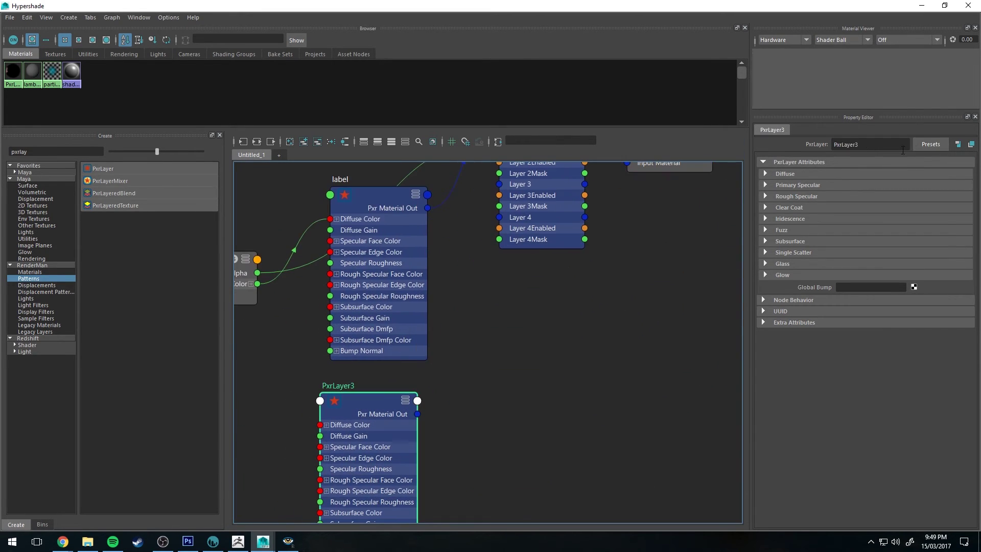
pyautogui.doubleClick(903, 148)
pyautogui.write('dirt')
pyautogui.press('Return')
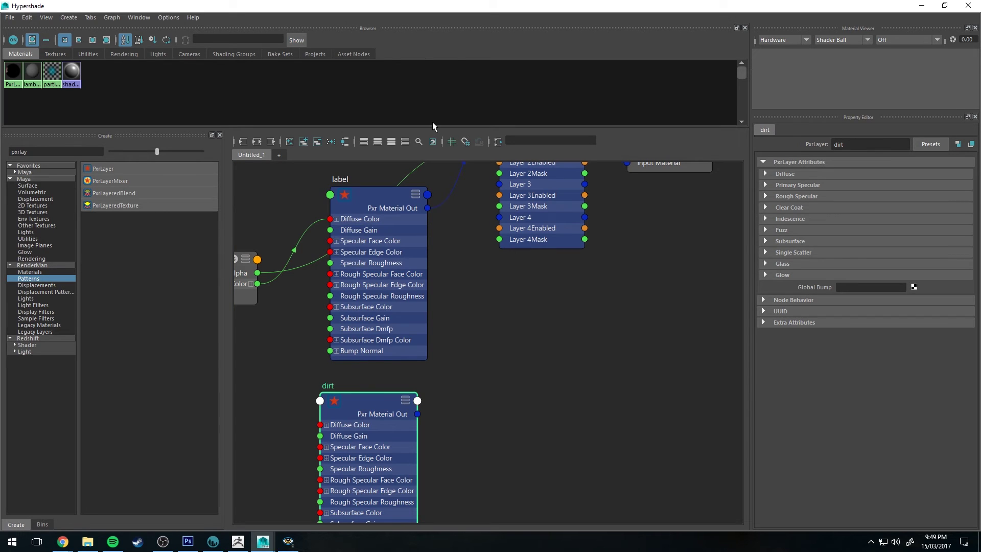
# - Move the label to the mixer's second layer: jarLabel1.png Out Alpha into Layer 2Mask and the label's Pxr Material Out into Layer 2
pyautogui.scroll(-3, 411, 246)
pyautogui.keyDown('alt'); pyautogui.moveTo(436, 251); pyautogui.dragTo(449, 280, button='middle'); pyautogui.keyUp('alt')
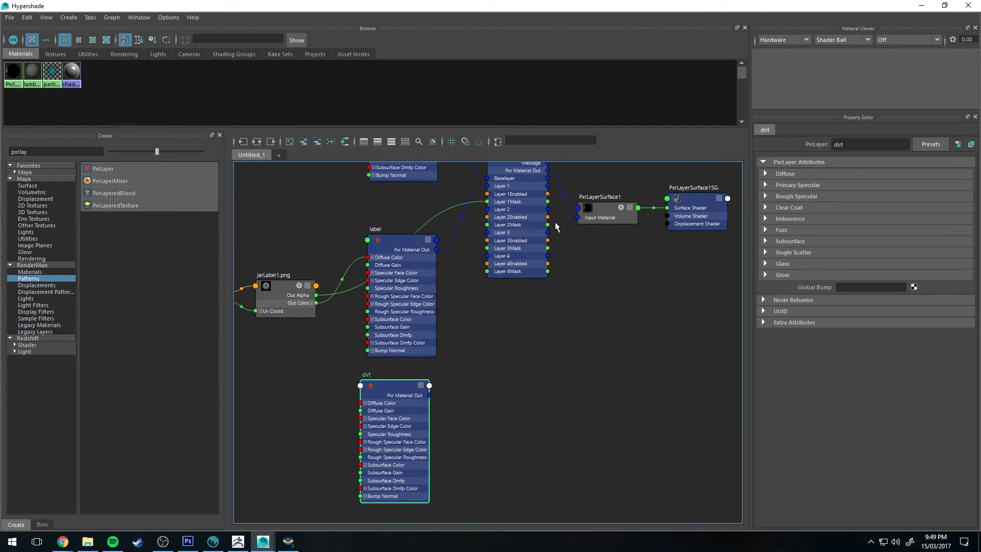
pyautogui.moveTo(396, 389); pyautogui.dragTo(396, 389)
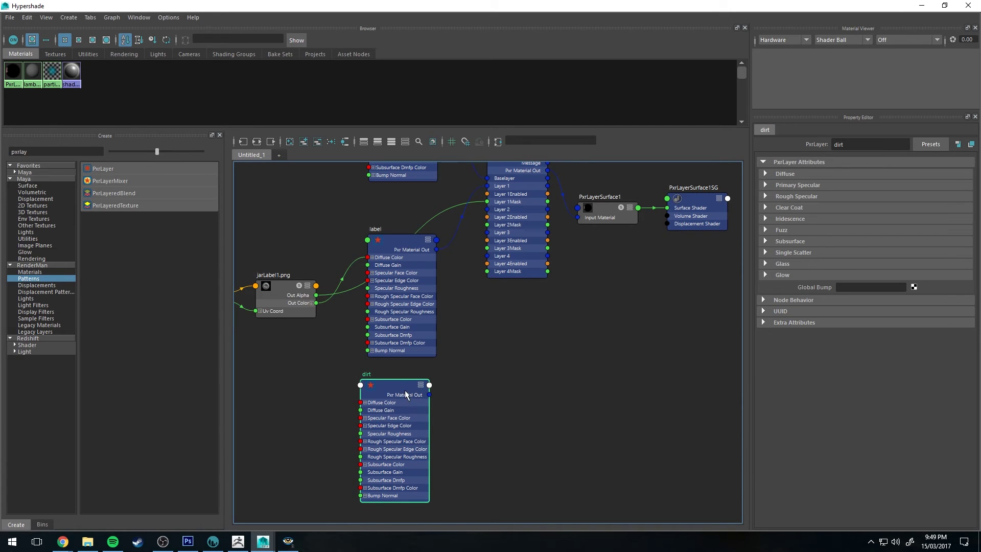
pyautogui.keyDown('alt'); pyautogui.moveTo(458, 321); pyautogui.dragTo(458, 346, button='middle'); pyautogui.keyUp('alt')
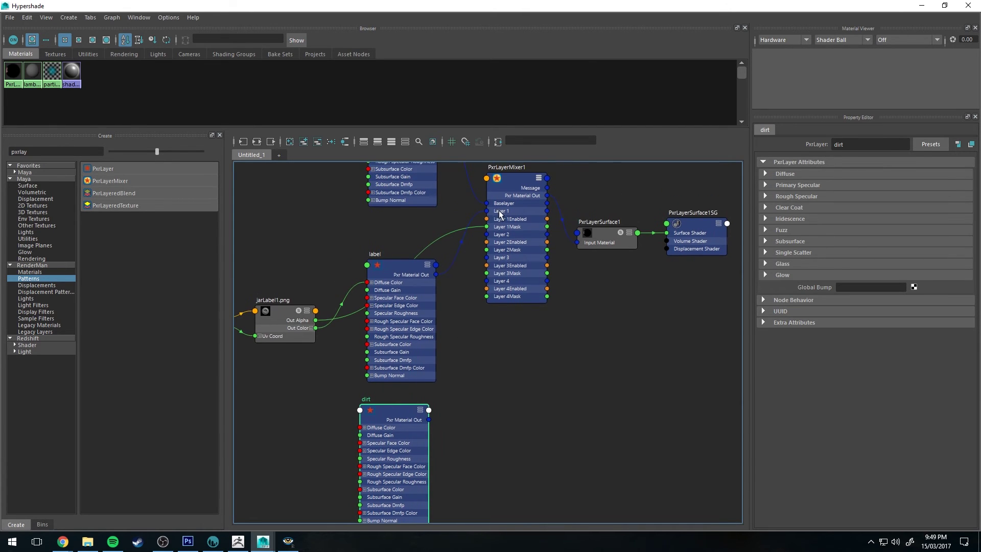
pyautogui.scroll(4, 470, 256)
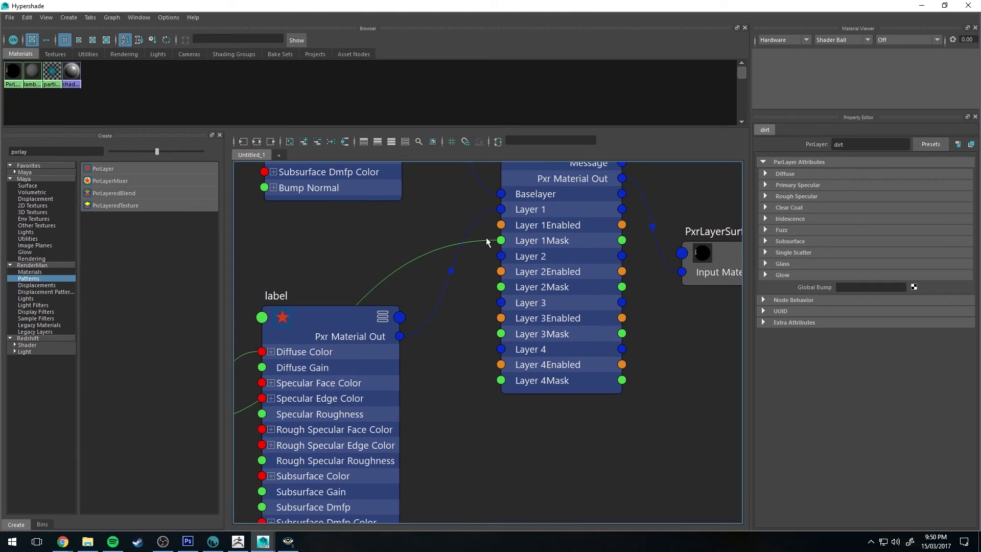
pyautogui.moveTo(486, 237); pyautogui.dragTo(486, 239)
pyautogui.scroll(-4, 339, 283)
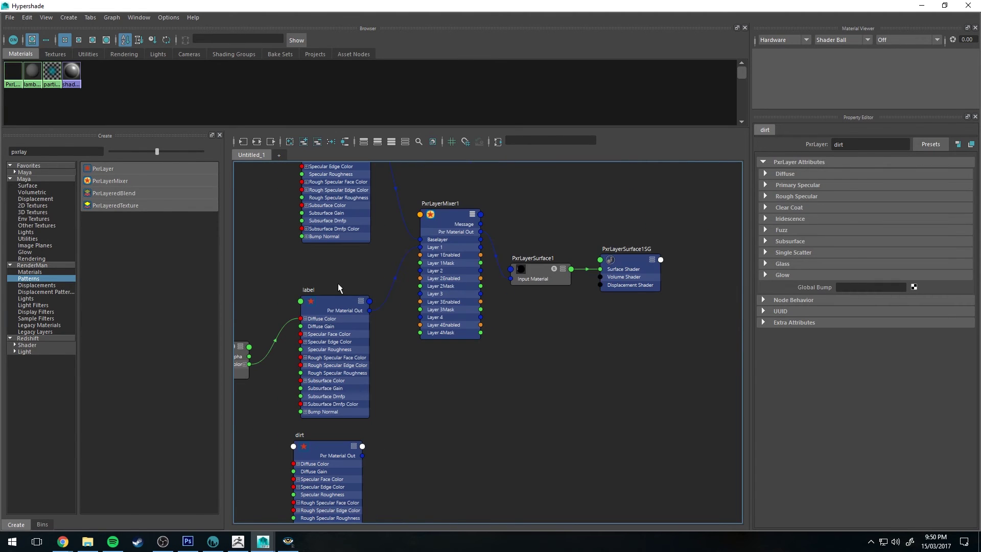
pyautogui.keyDown('alt'); pyautogui.moveTo(265, 364); pyautogui.dragTo(309, 381, button='middle'); pyautogui.keyUp('alt')
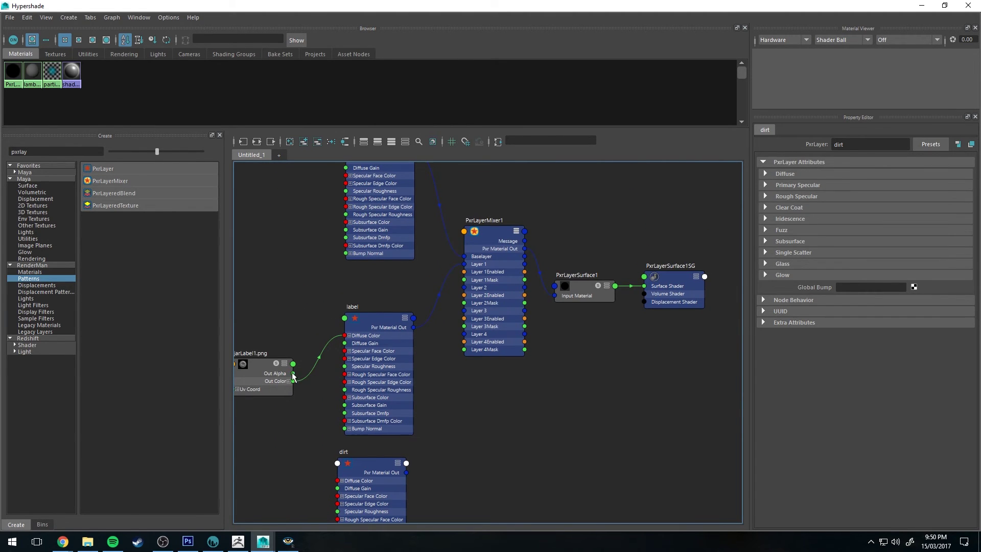
pyautogui.moveTo(293, 374); pyautogui.dragTo(464, 302)
pyautogui.moveTo(413, 327); pyautogui.dragTo(465, 288)
# - Connect the dirt layer's Pxr Material Out to Layer 1 of PxrLayerMixer1
pyautogui.keyDown('alt'); pyautogui.moveTo(441, 430); pyautogui.dragTo(435, 310, button='middle'); pyautogui.keyUp('alt')
pyautogui.click(362, 346)
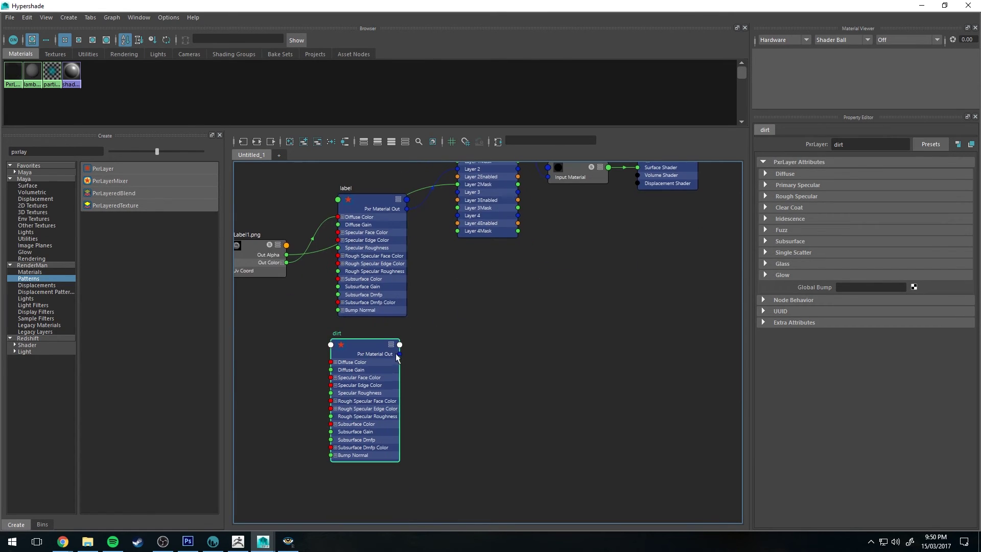
pyautogui.keyDown('alt'); pyautogui.moveTo(397, 357); pyautogui.dragTo(403, 388, button='middle'); pyautogui.keyUp('alt')
pyautogui.moveTo(388, 408); pyautogui.dragTo(445, 201)
# - Create a PxrDirt node beside the dirt layer and connect its Result RGB to the layer's Diffuse Color
pyautogui.keyDown('alt'); pyautogui.moveTo(493, 402); pyautogui.dragTo(556, 323, button='middle'); pyautogui.keyUp('alt')
pyautogui.doubleClick(30, 152)
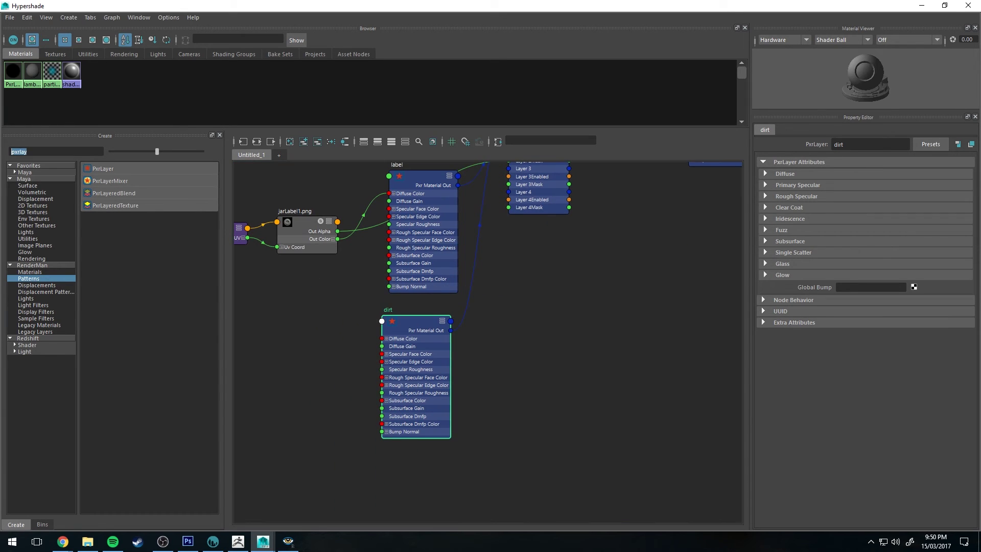
pyautogui.write('pxrdirt')
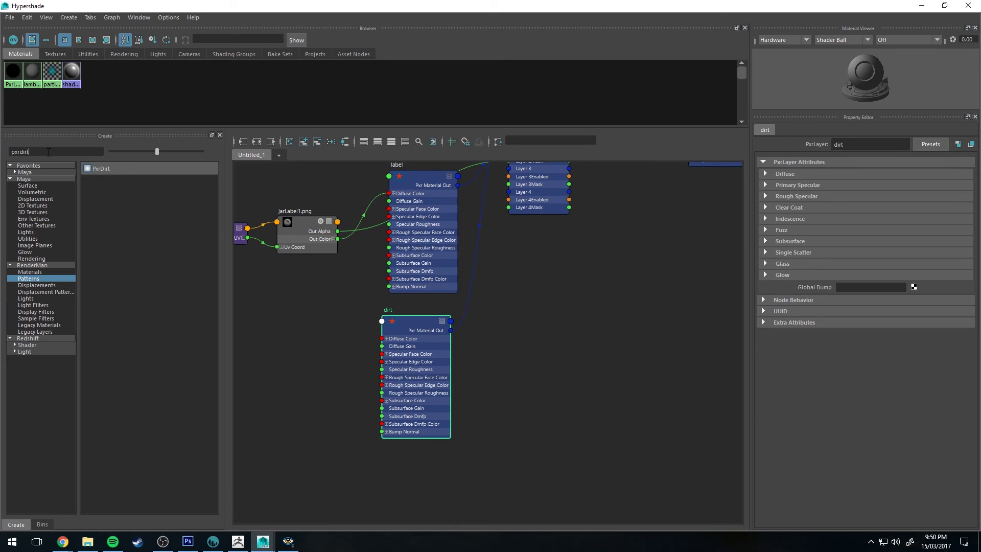
pyautogui.click(148, 171)
pyautogui.scroll(-5, 596, 253)
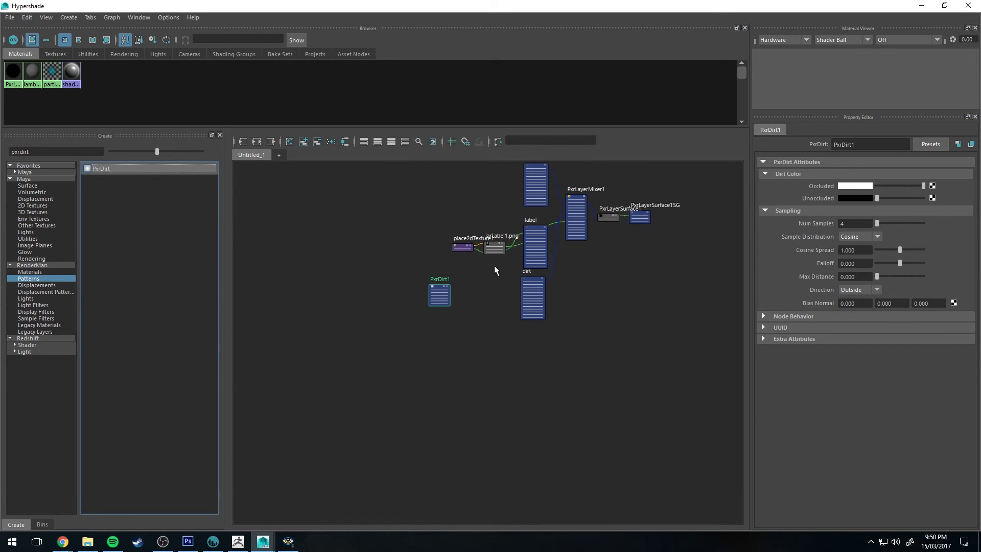
pyautogui.scroll(5, 444, 285)
pyautogui.moveTo(444, 293); pyautogui.dragTo(536, 299)
pyautogui.click(536, 299)
pyautogui.keyDown('alt'); pyautogui.moveTo(563, 268); pyautogui.dragTo(435, 288, button='middle'); pyautogui.keyUp('alt')
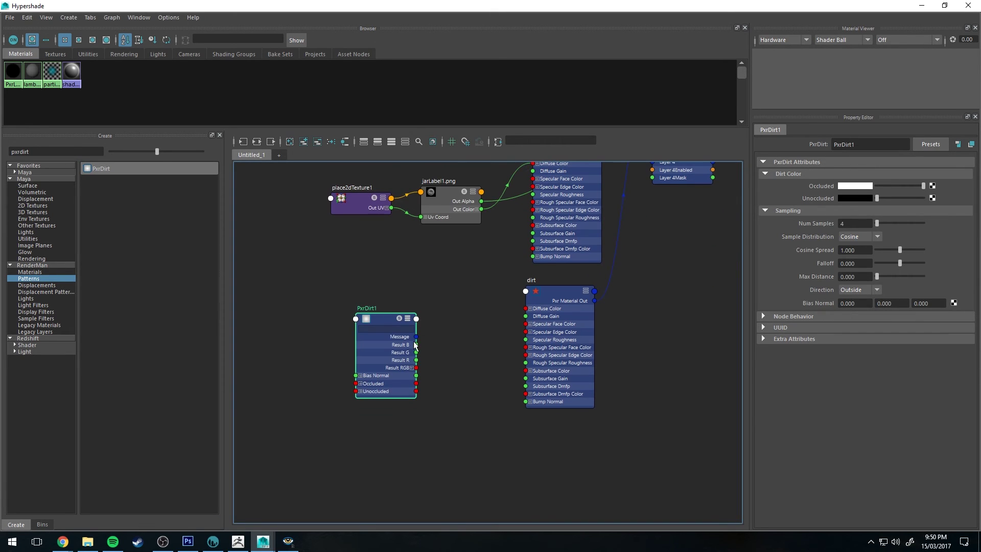
pyautogui.moveTo(418, 367); pyautogui.dragTo(527, 308)
# - Raise the dirt layer's diffuse roughness to about 0.66 and check its glass settings
pyautogui.click(560, 296)
pyautogui.click(799, 174)
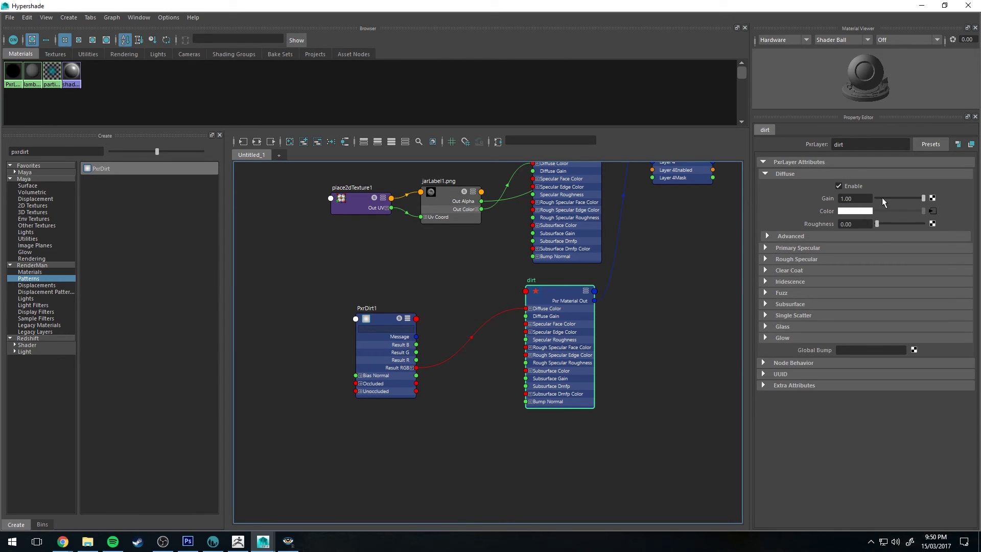
pyautogui.moveTo(878, 223); pyautogui.dragTo(907, 224)
pyautogui.keyDown('alt'); pyautogui.moveTo(667, 258); pyautogui.dragTo(620, 277, button='middle'); pyautogui.keyUp('alt')
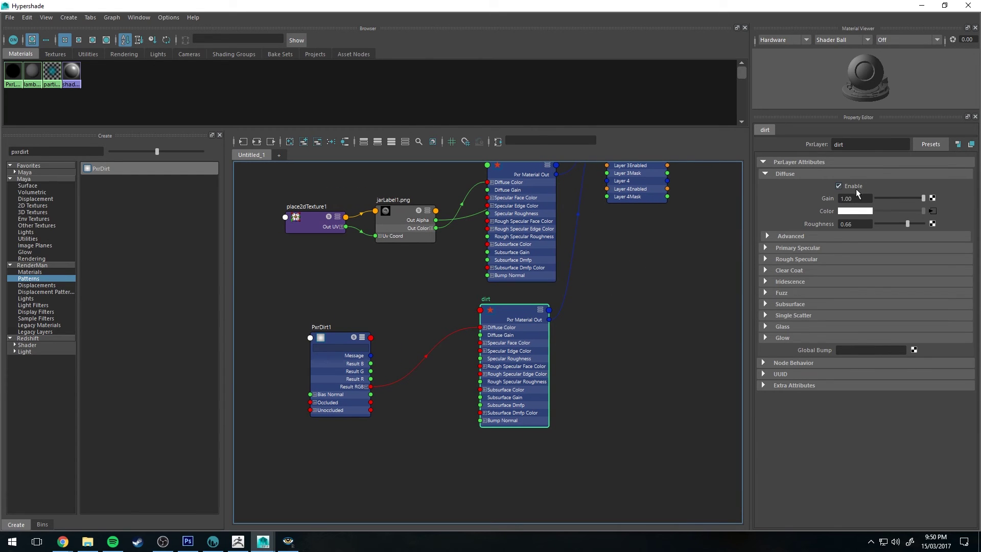
pyautogui.click(784, 327)
pyautogui.click(817, 328)
pyautogui.keyDown('alt'); pyautogui.moveTo(665, 257); pyautogui.dragTo(626, 355, button='middle'); pyautogui.keyUp('alt')
pyautogui.keyDown('alt'); pyautogui.moveTo(407, 409); pyautogui.dragTo(437, 373, button='middle'); pyautogui.keyUp('alt')
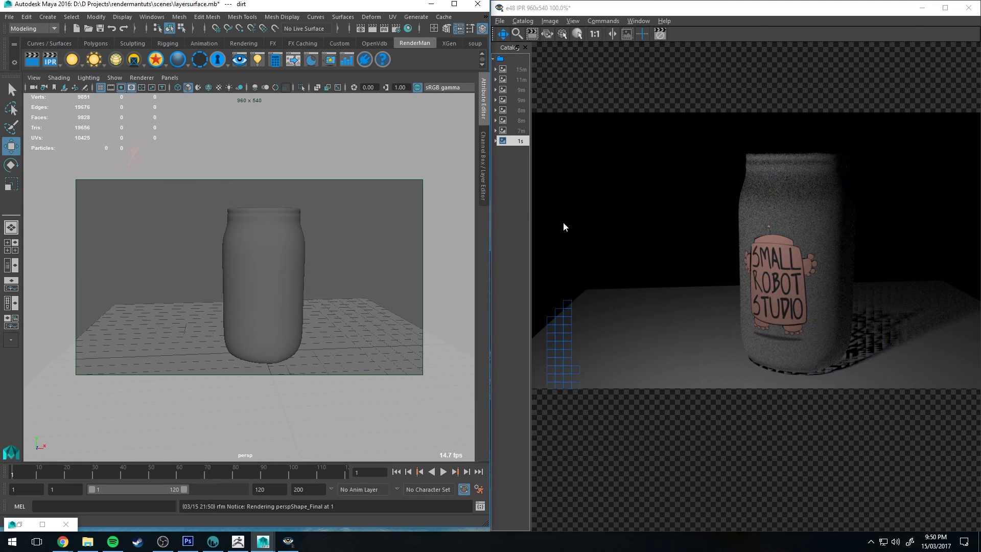
# - Stop the running IPR render and set the PxrDirt1 node's Max Distance to 50
pyautogui.click(660, 34)
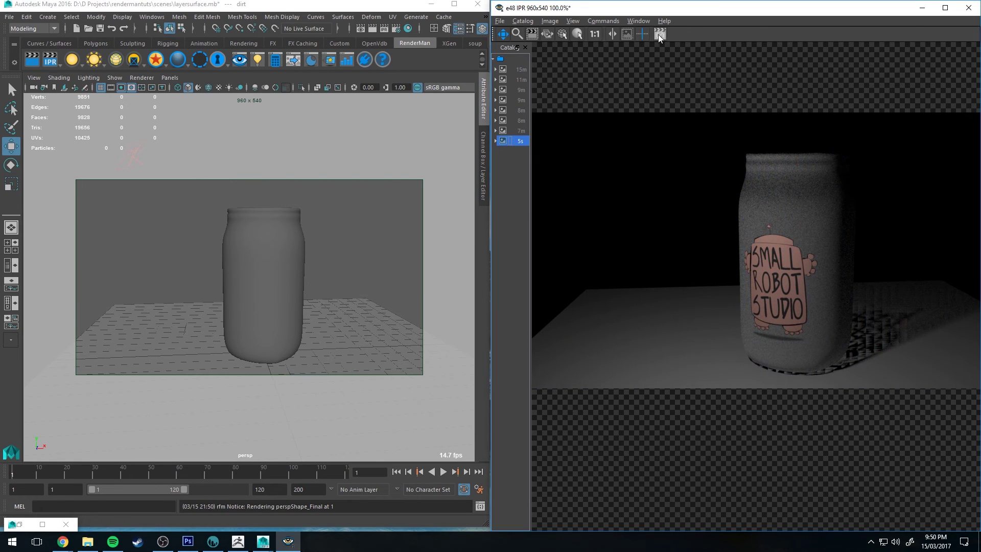
pyautogui.click(19, 524)
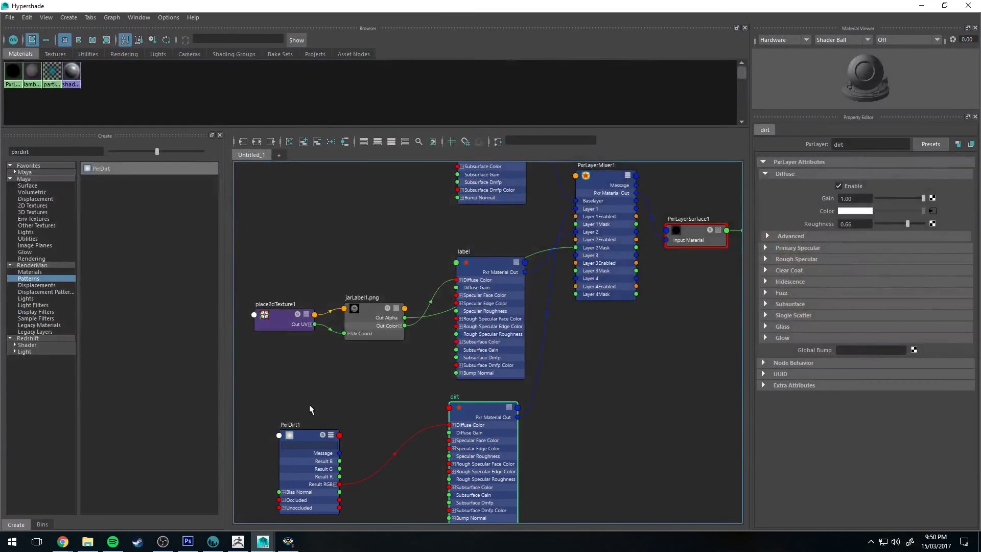
pyautogui.click(300, 435)
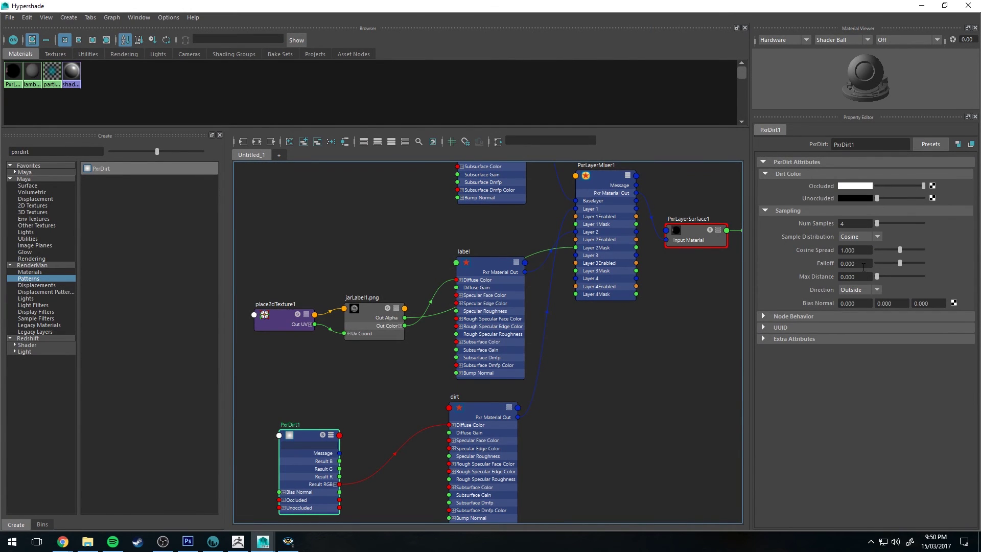
pyautogui.doubleClick(853, 276)
pyautogui.write('50')
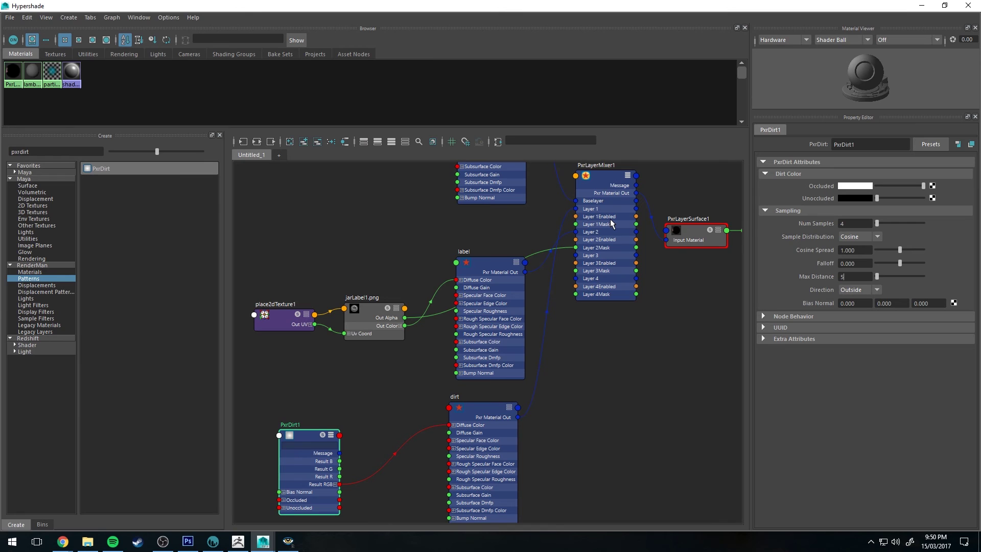
pyautogui.press('Return')
# - Find the PxrToFloat pattern and add one to the graph near the PxrDirt1 node
pyautogui.keyDown('alt'); pyautogui.moveTo(619, 376); pyautogui.dragTo(575, 316, button='middle'); pyautogui.keyUp('alt')
pyautogui.click(260, 370)
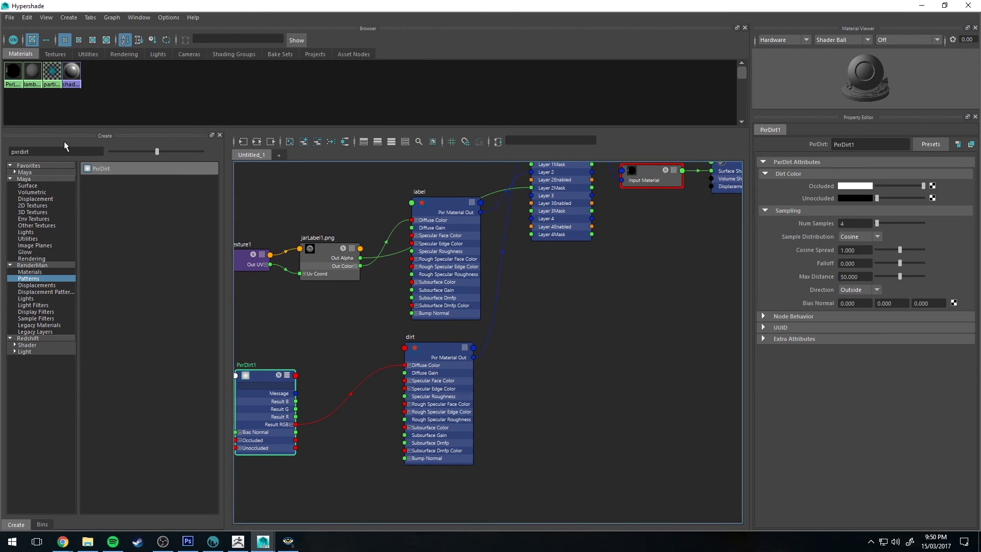
pyautogui.doubleClick(64, 152)
pyautogui.write('pxrfl')
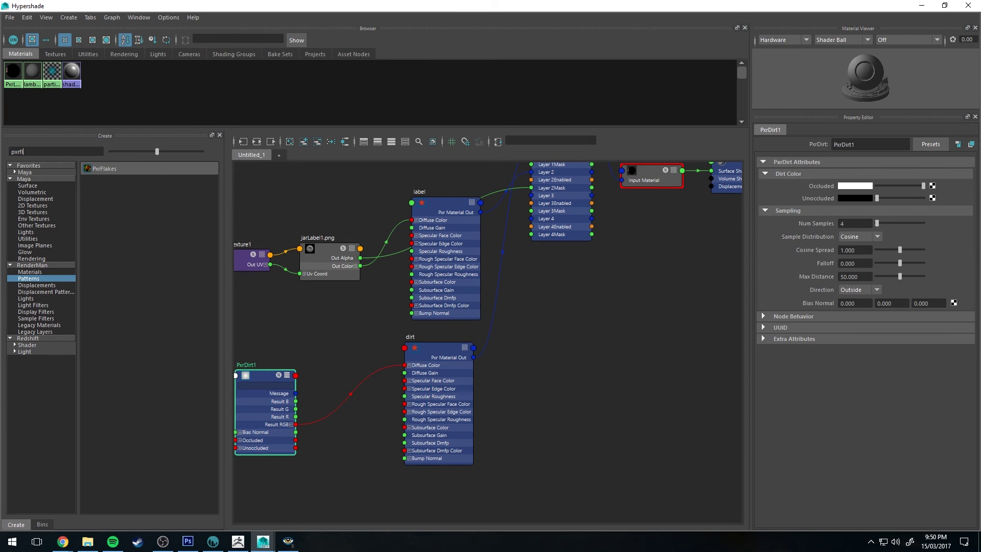
pyautogui.write('aoatat')
pyautogui.press('BackSpace')
pyautogui.press('BackSpace')
pyautogui.press('BackSpace')
pyautogui.press('BackSpace')
pyautogui.press('BackSpace')
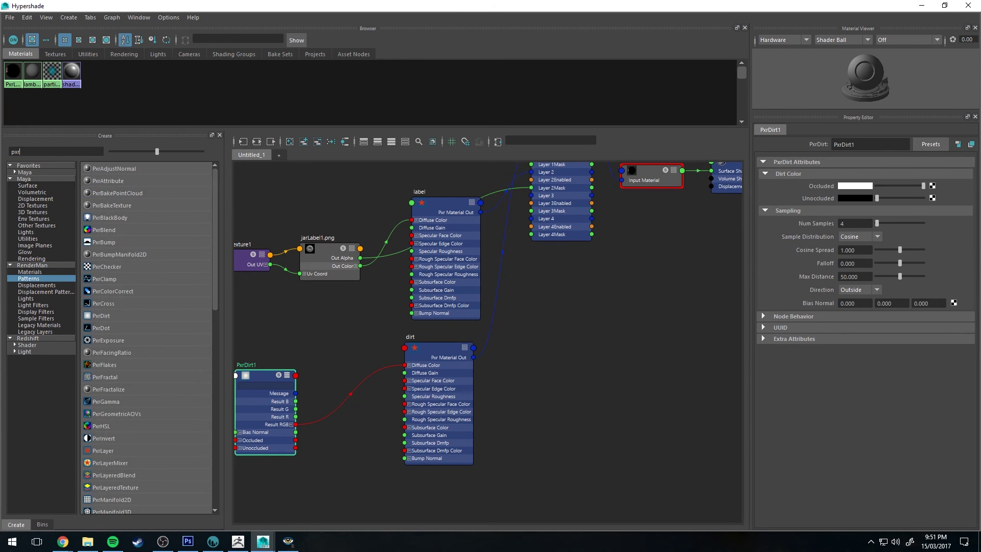
pyautogui.write('to')
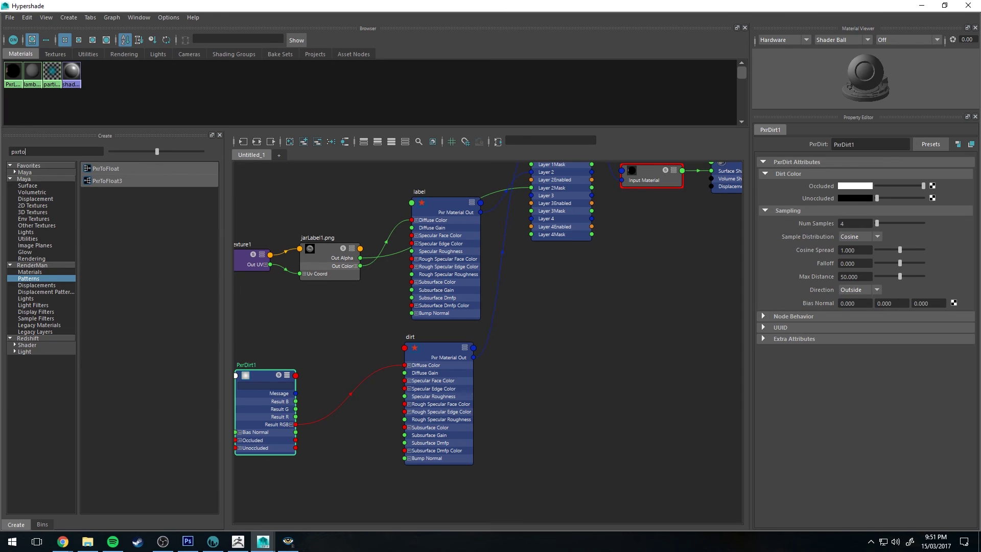
pyautogui.click(148, 169)
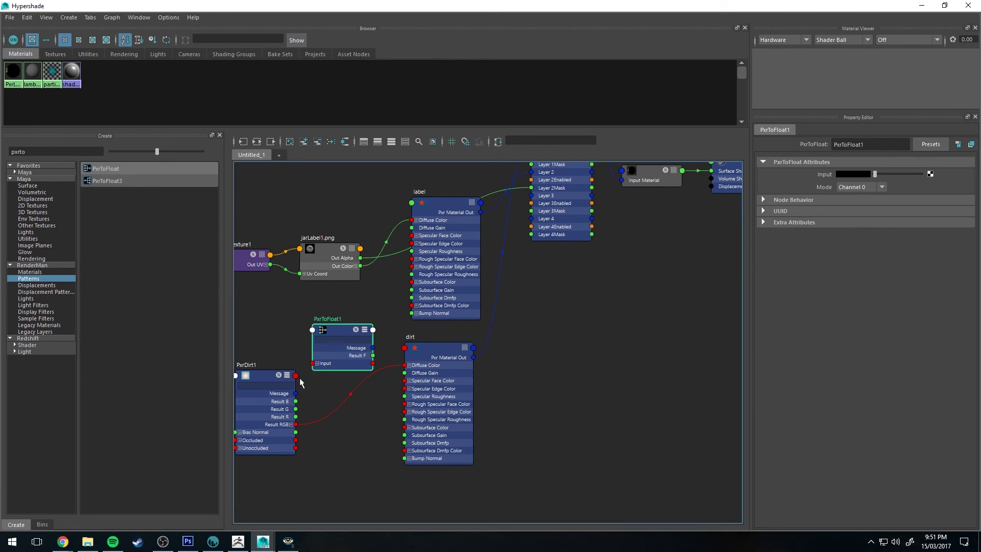
# - Connect PxrDirt1's Result RGB to the Input of PxrToFloat1 and space the two nodes apart
pyautogui.moveTo(268, 376); pyautogui.dragTo(246, 380)
pyautogui.moveTo(274, 428); pyautogui.dragTo(312, 363)
pyautogui.keyDown('shift'); pyautogui.click(341, 329); pyautogui.keyUp('shift')
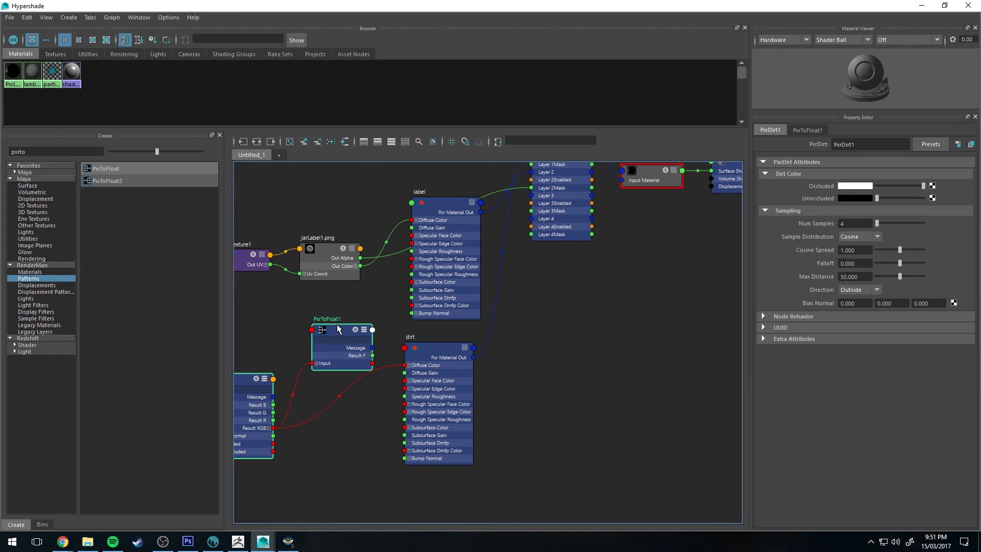
pyautogui.moveTo(340, 330); pyautogui.dragTo(329, 323)
pyautogui.click(335, 323)
# - Connect PxrToFloat1's Result F to Layer 1Mask of PxrLayerMixer1 and select the mixer
pyautogui.keyDown('alt'); pyautogui.moveTo(370, 293); pyautogui.dragTo(325, 357, button='middle'); pyautogui.keyUp('alt')
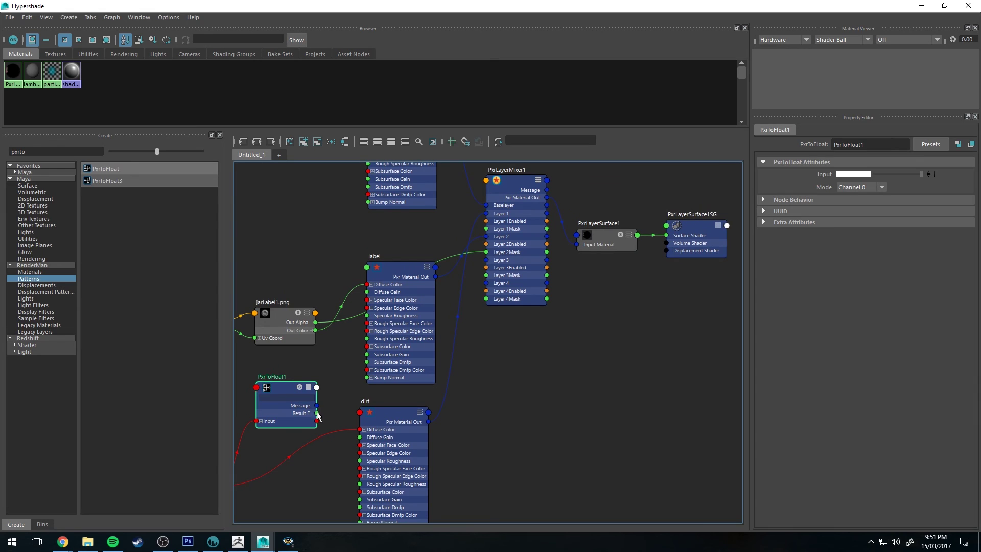
pyautogui.moveTo(317, 413); pyautogui.dragTo(498, 228)
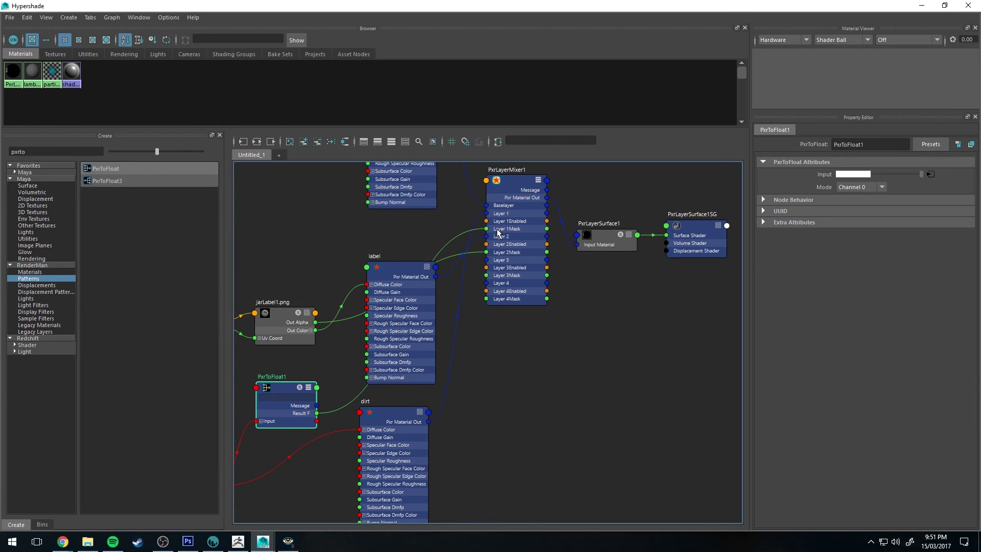
pyautogui.click(531, 183)
# - Start a new IPR render and inspect the dirt-masked glass jar from above, from the side and from the front
pyautogui.click(924, 6)
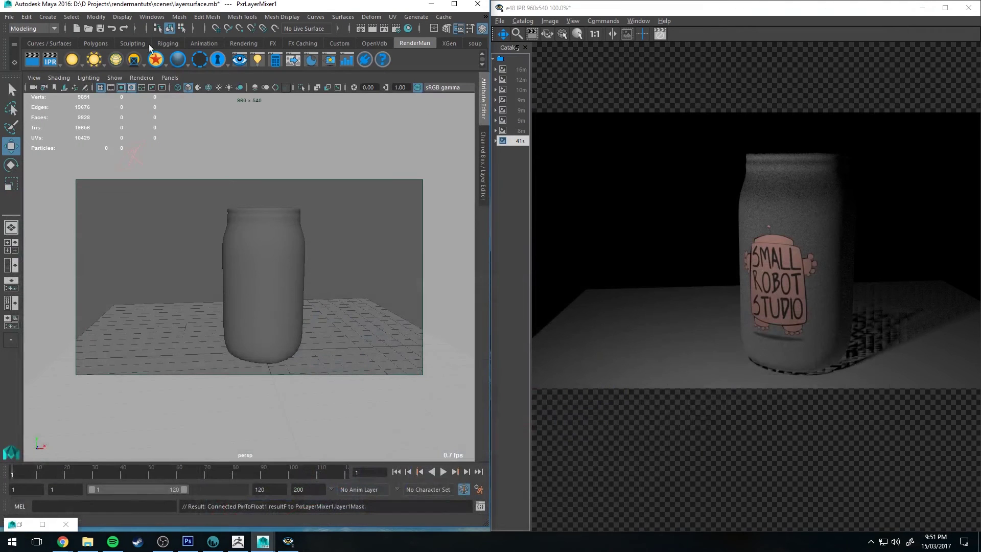
pyautogui.click(55, 61)
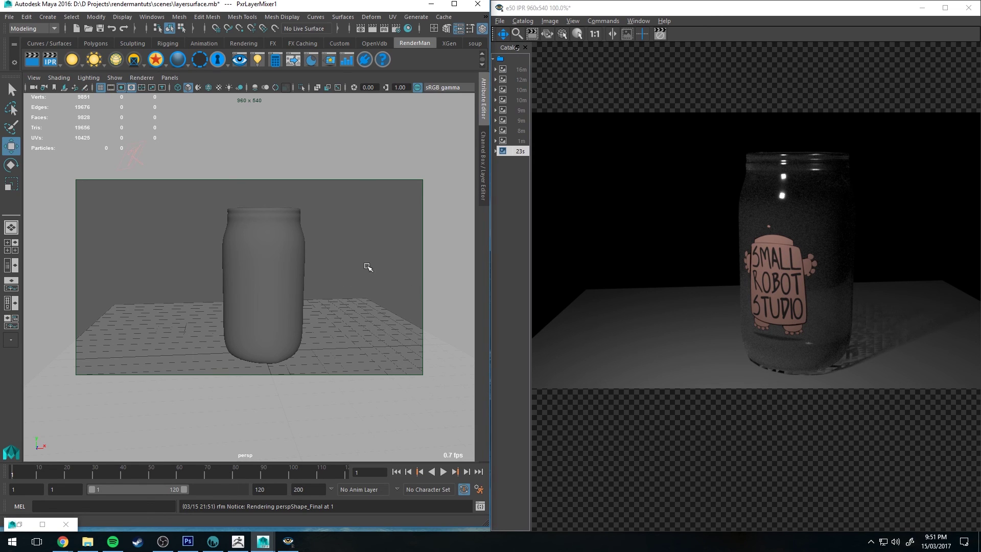
pyautogui.keyDown('alt'); pyautogui.moveTo(372, 259); pyautogui.dragTo(337, 271); pyautogui.keyUp('alt')
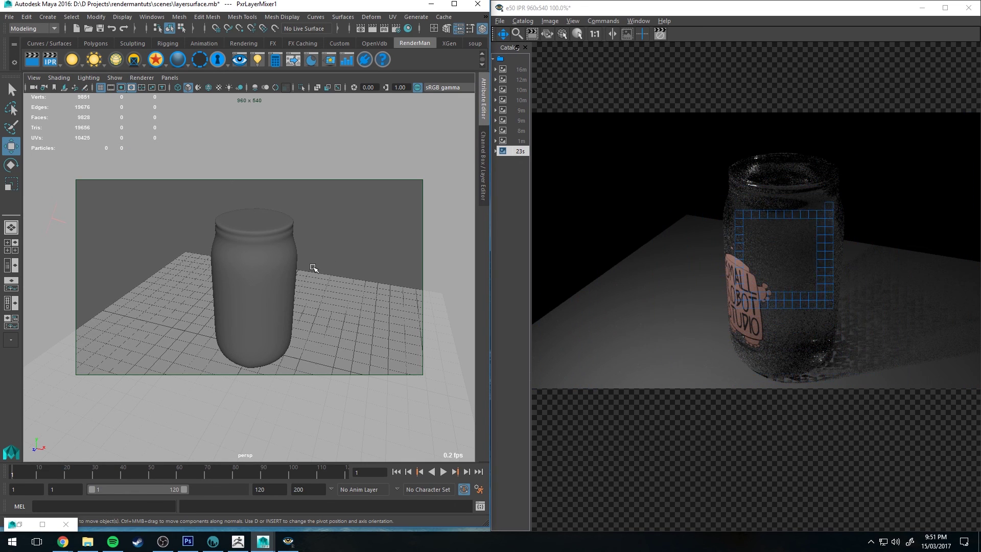
pyautogui.keyDown('alt'); pyautogui.moveTo(295, 272); pyautogui.dragTo(342, 252); pyautogui.keyUp('alt')
pyautogui.keyDown('alt'); pyautogui.moveTo(331, 252); pyautogui.dragTo(327, 249, button='middle'); pyautogui.keyUp('alt')
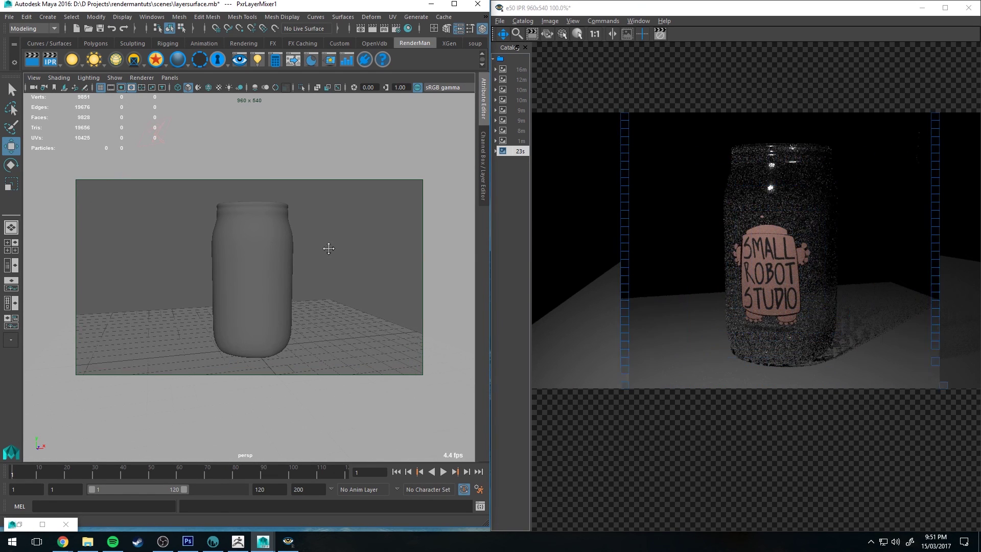